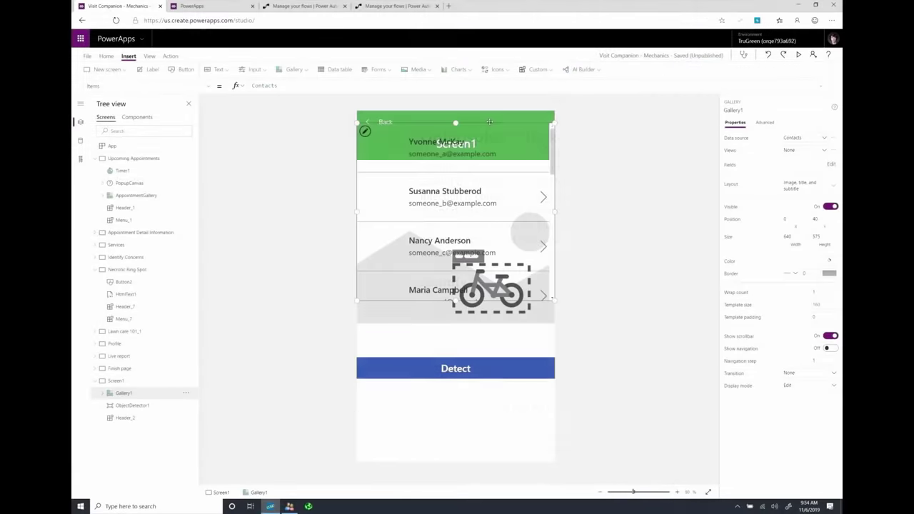
Step: Move Gallery1 below the Detect button, shrink its top edge, and show the layout choices
{"action": "left_click_drag", "start_coordinate": [489, 122], "coordinate": [454, 287]}
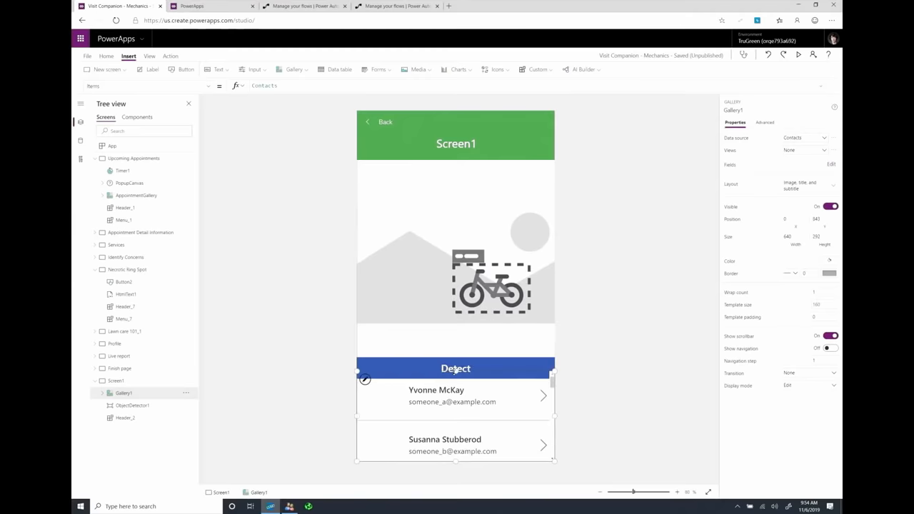
{"action": "left_click_drag", "start_coordinate": [454, 283], "coordinate": [454, 379]}
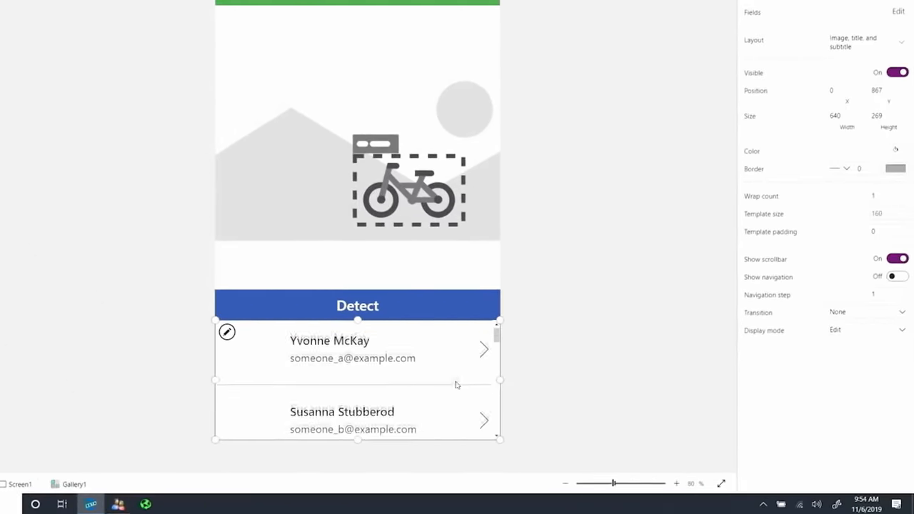
{"action": "scroll", "coordinate": [457, 385], "scroll_direction": "down", "scroll_amount": 4}
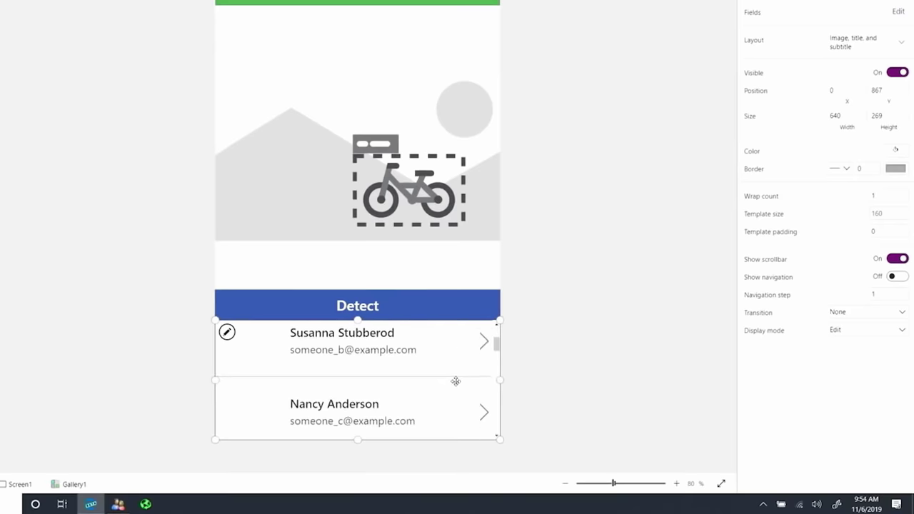
{"action": "left_click", "coordinate": [858, 42]}
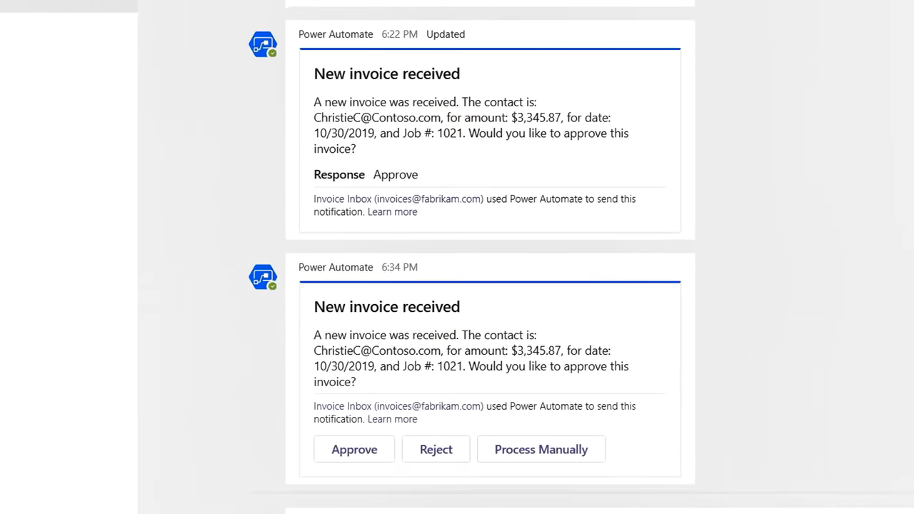
Step: Approve the new $3,345.87 invoice for job 1021 from the Teams approval card
{"action": "left_click", "coordinate": [368, 459]}
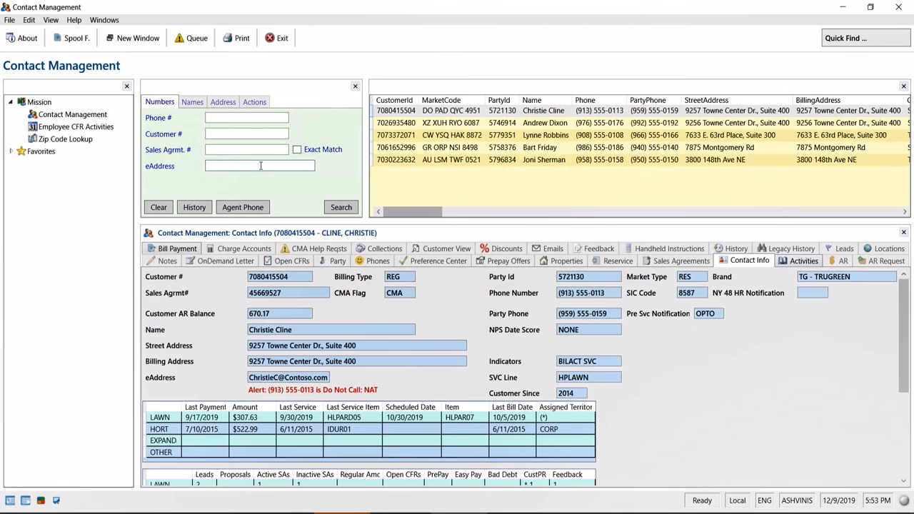
Step: Find the customer by eAddress and add job 1021 with invoice date 10/30/2019 under Activities
{"action": "left_click", "coordinate": [341, 208]}
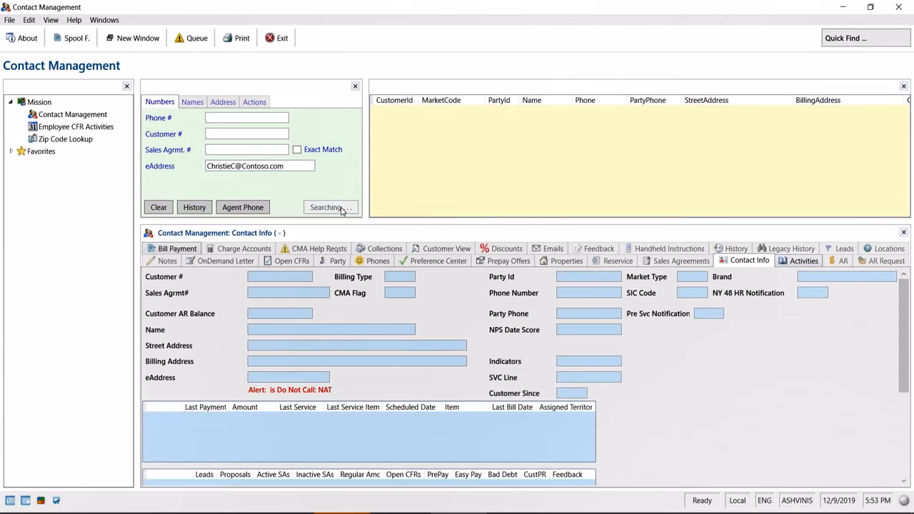
{"action": "left_click", "coordinate": [803, 261]}
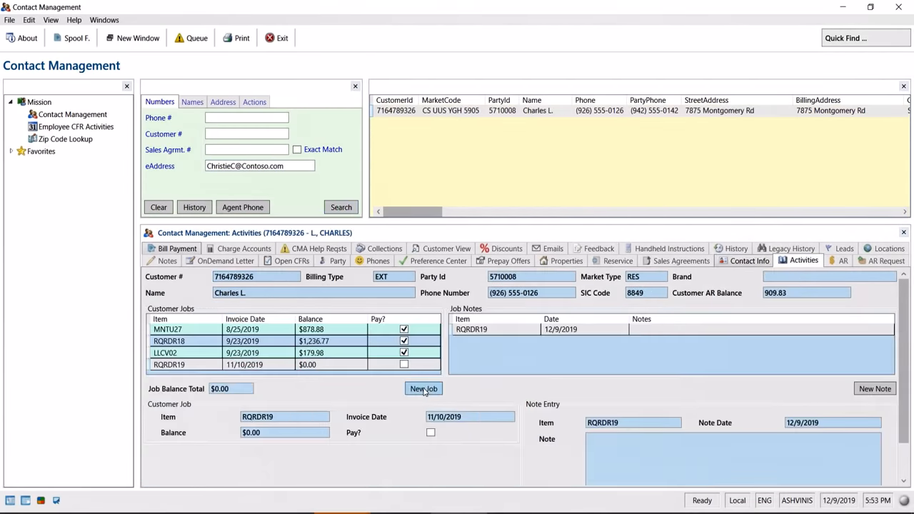
{"action": "left_click", "coordinate": [424, 389]}
{"action": "type", "text": "1021"}
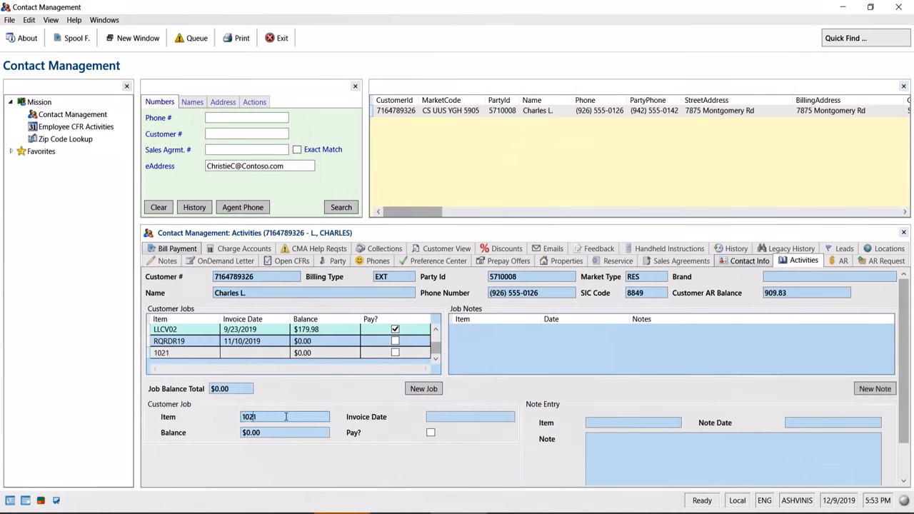
{"action": "left_click", "coordinate": [471, 417]}
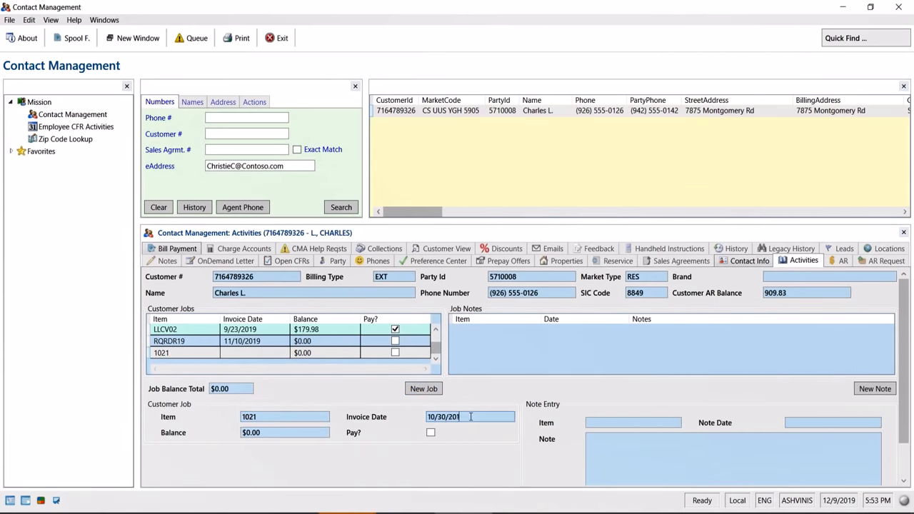
{"action": "left_click", "coordinate": [286, 432]}
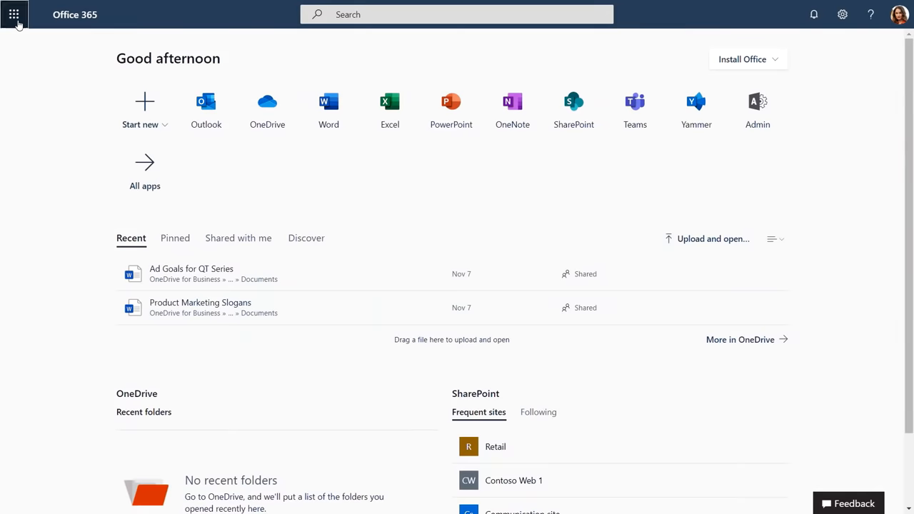
Step: Launch Power Automate from the Office 365 app launcher
{"action": "left_click", "coordinate": [14, 14]}
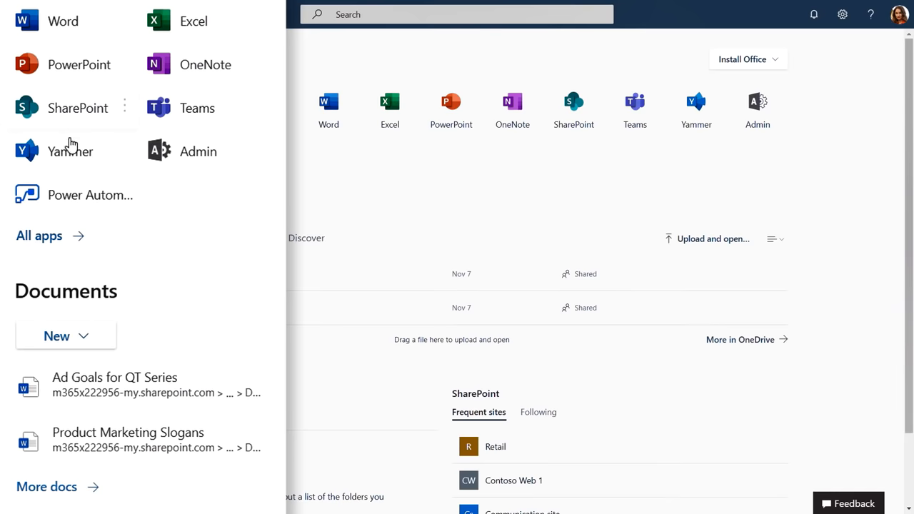
{"action": "mouse_move", "coordinate": [73, 195]}
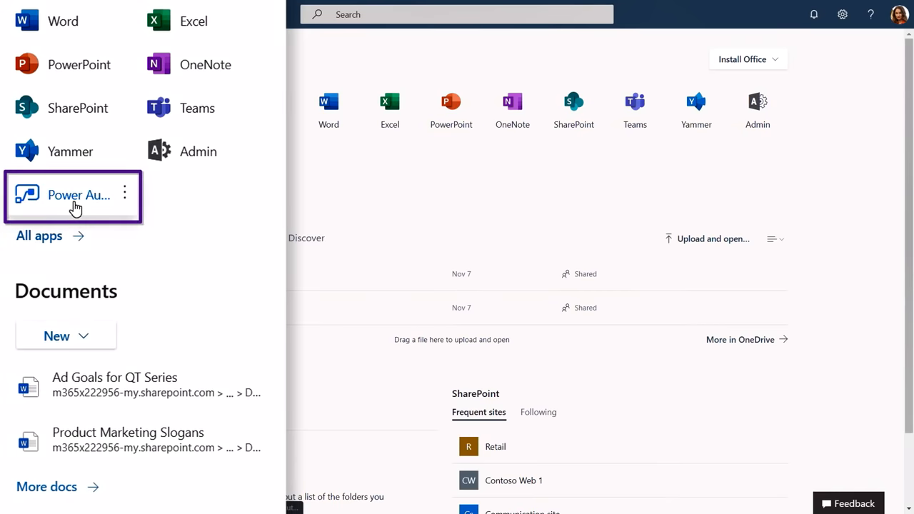
{"action": "left_click", "coordinate": [76, 197]}
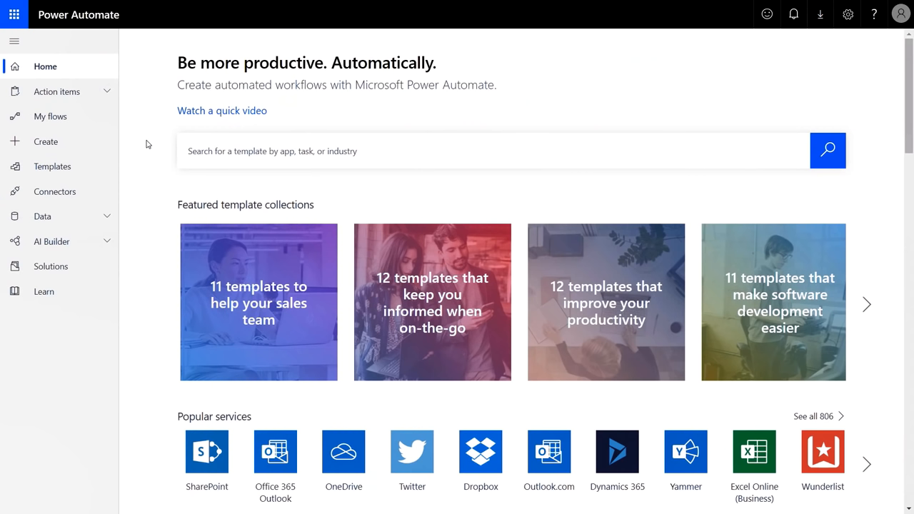
Step: Create the automated flow Invoice Processing with the When a new email arrives (V3) trigger
{"action": "left_click", "coordinate": [46, 142]}
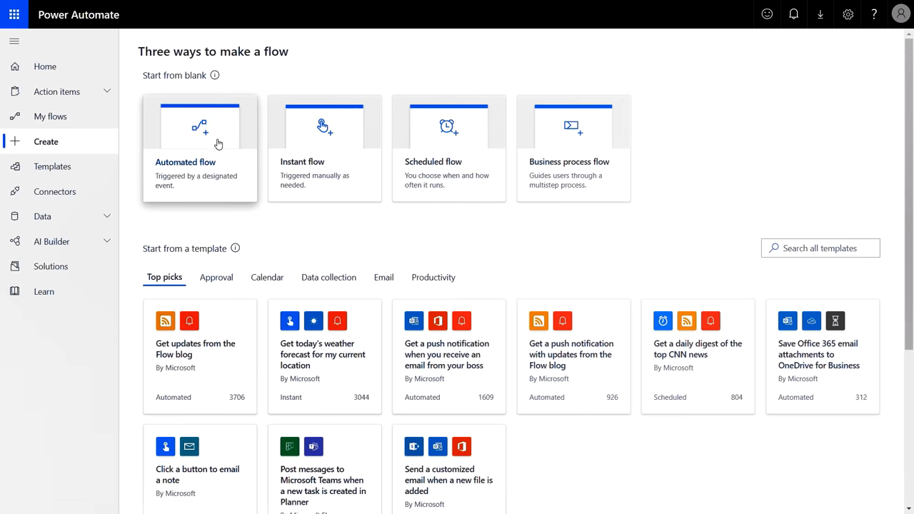
{"action": "left_click", "coordinate": [219, 143]}
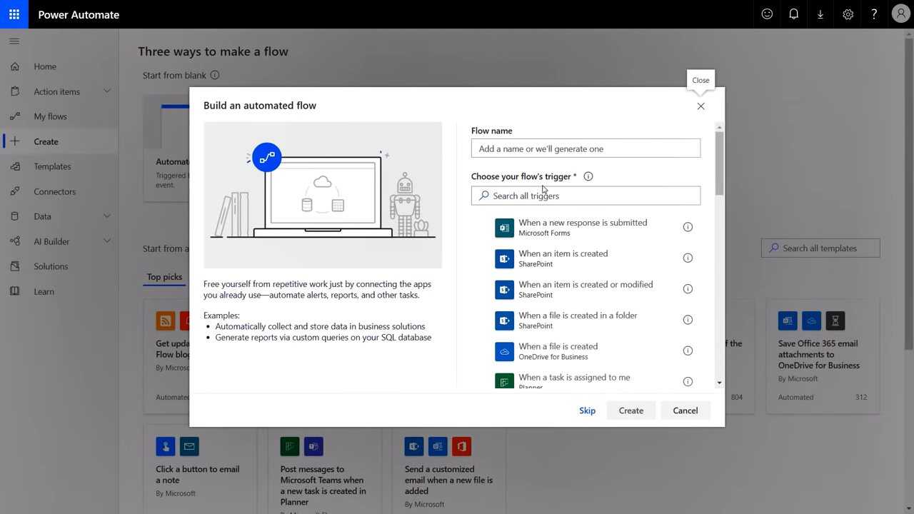
{"action": "left_click", "coordinate": [552, 149]}
{"action": "type", "text": "Invoice Processing"}
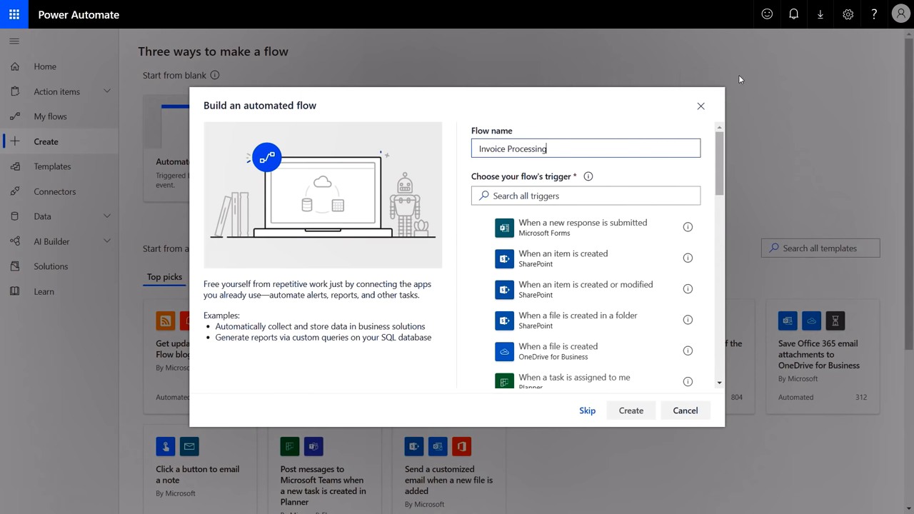
{"action": "mouse_move", "coordinate": [719, 146]}
{"action": "left_mouse_down"}
{"action": "mouse_move", "coordinate": [714, 204]}
{"action": "mouse_move", "coordinate": [719, 186]}
{"action": "left_mouse_up"}
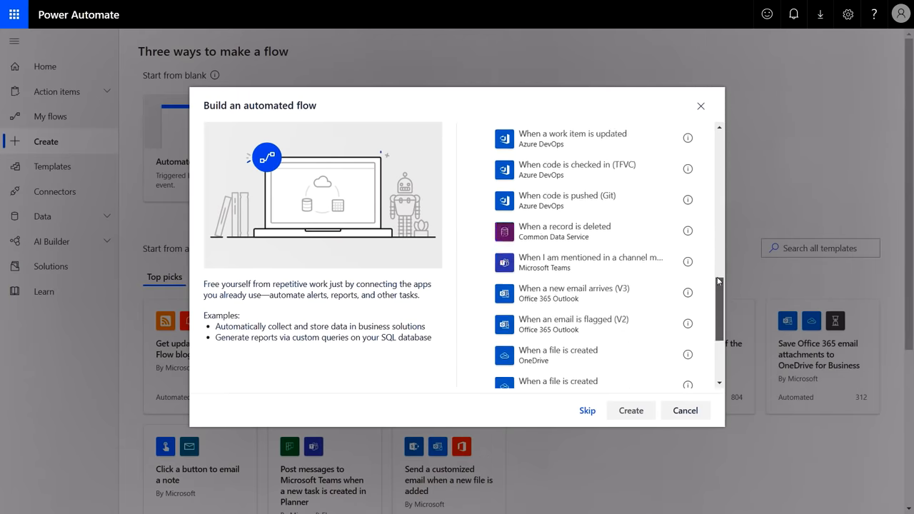
{"action": "scroll", "coordinate": [606, 250], "scroll_direction": "up", "scroll_amount": 5}
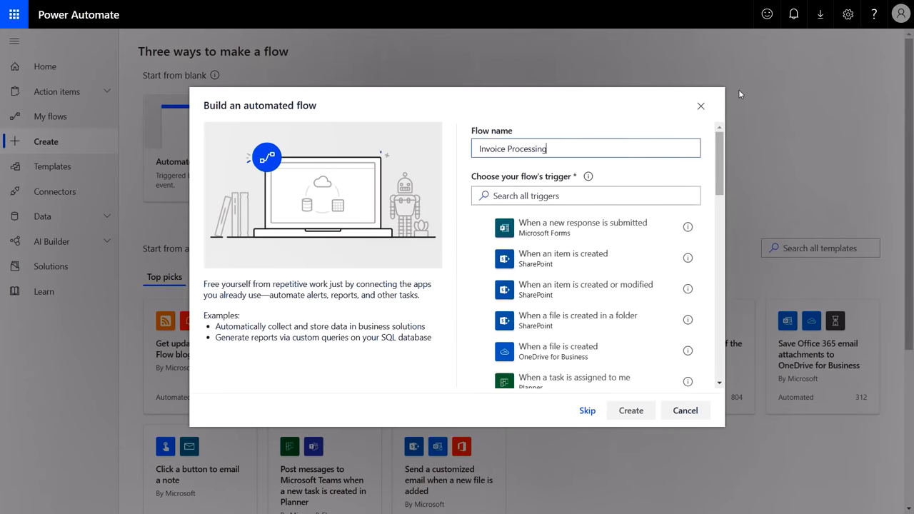
{"action": "left_click", "coordinate": [607, 199]}
{"action": "type", "text": "email"}
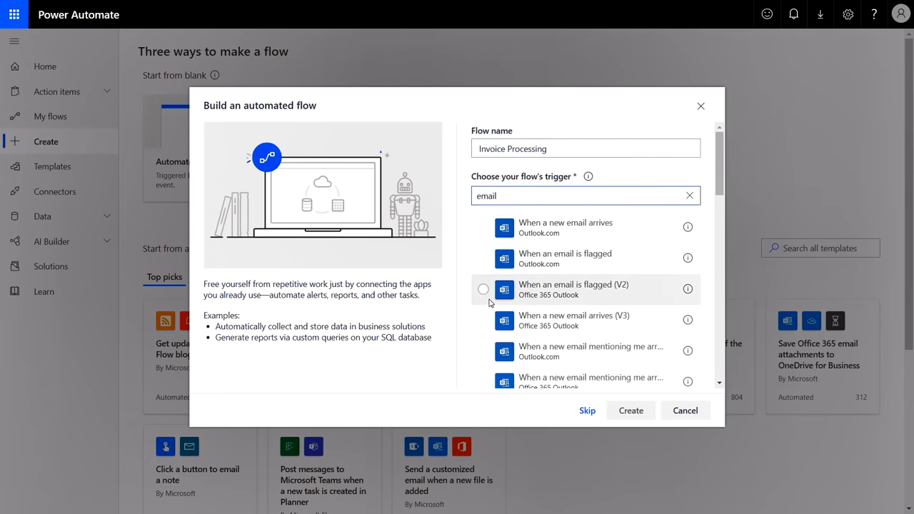
{"action": "left_click", "coordinate": [484, 322]}
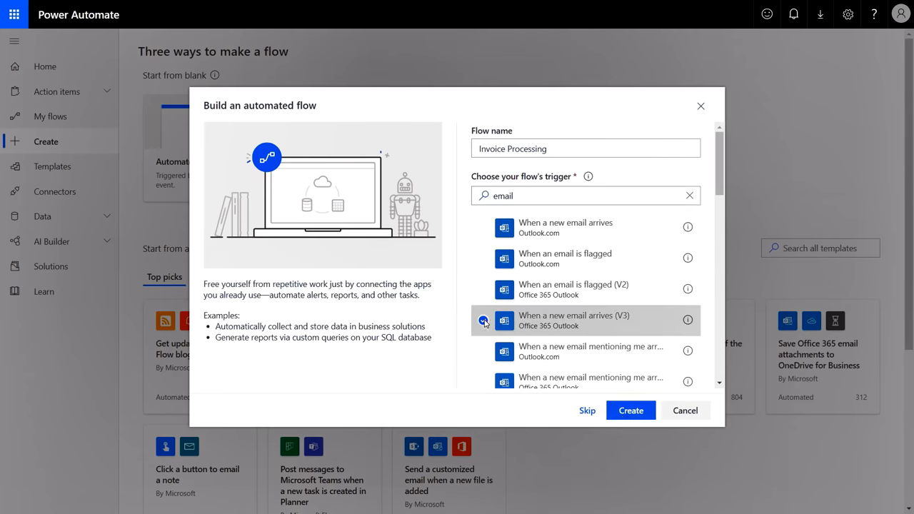
{"action": "left_click", "coordinate": [632, 411]}
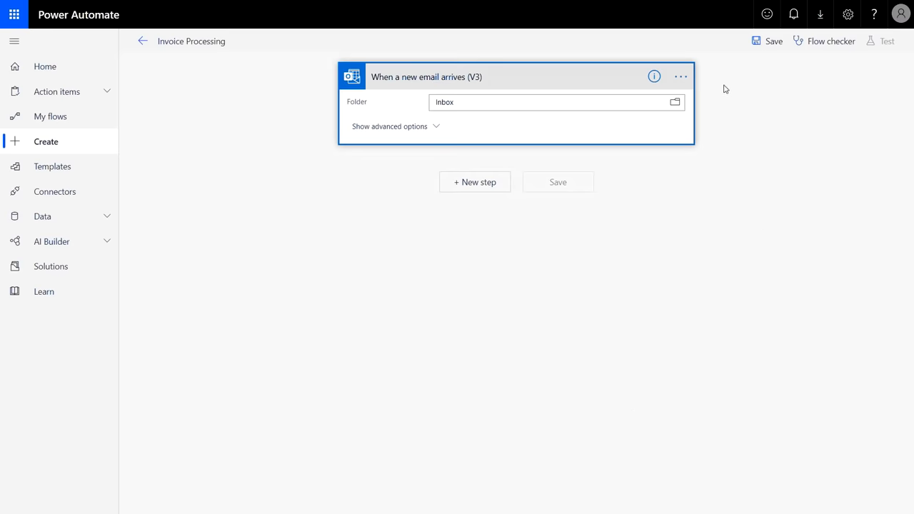
Step: In the trigger's advanced options, set Has Attachment and Include Attachments to Yes
{"action": "left_click", "coordinate": [685, 78]}
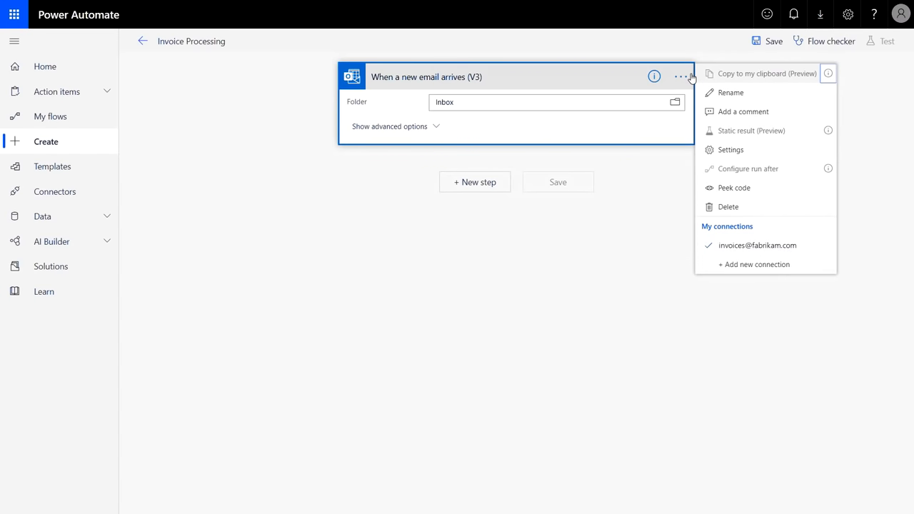
{"action": "left_click", "coordinate": [431, 128]}
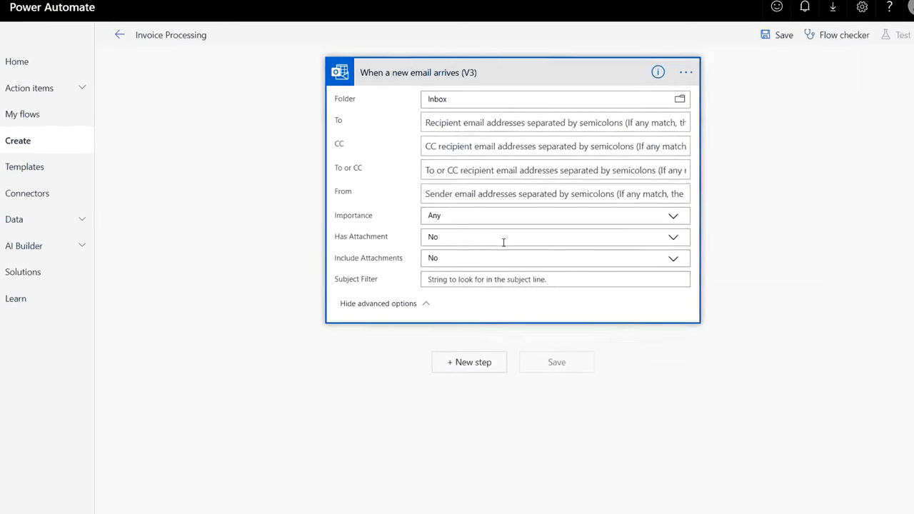
{"action": "left_click", "coordinate": [702, 264]}
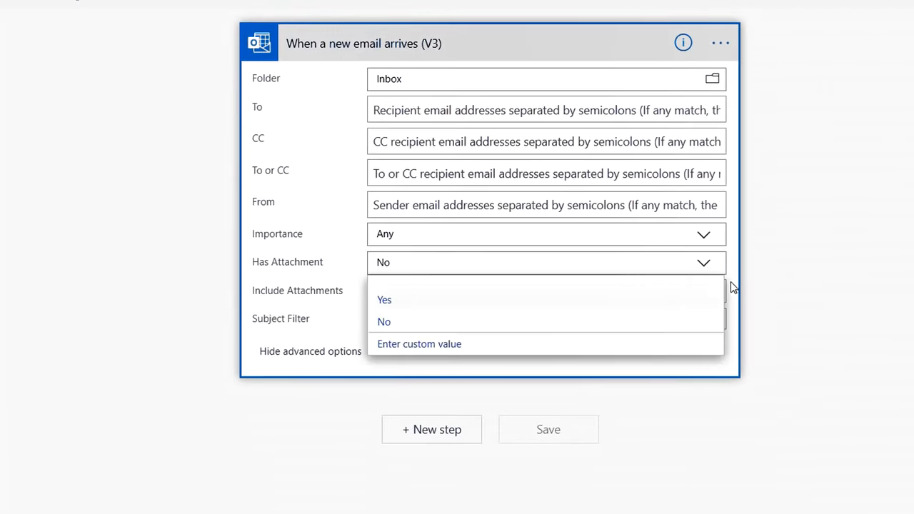
{"action": "left_click", "coordinate": [618, 300]}
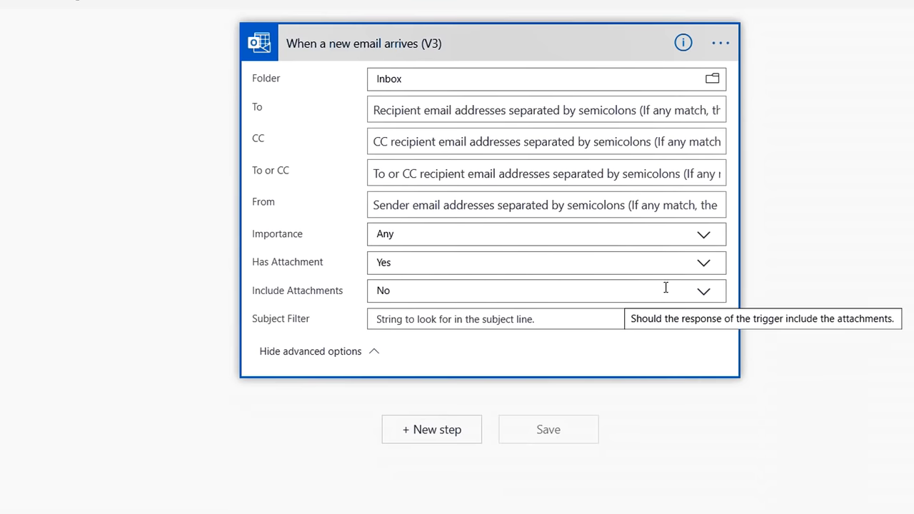
{"action": "left_click", "coordinate": [703, 293]}
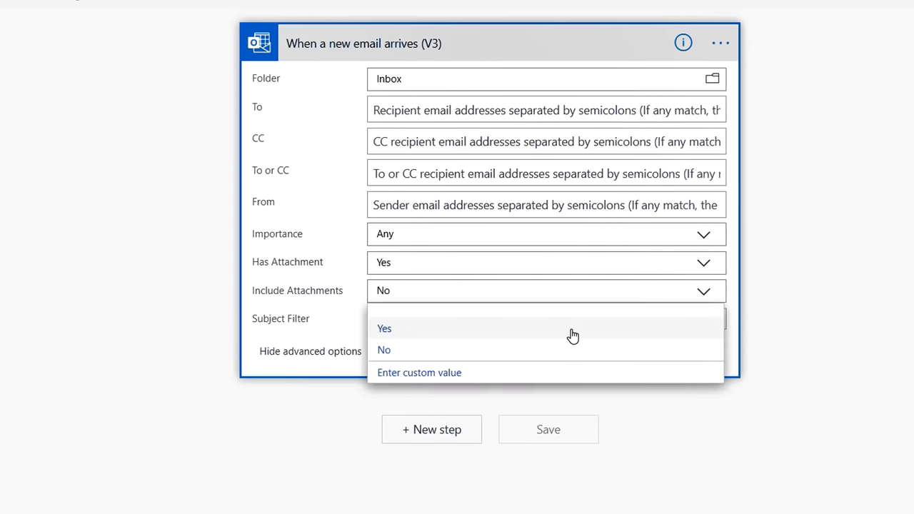
{"action": "left_click", "coordinate": [573, 329]}
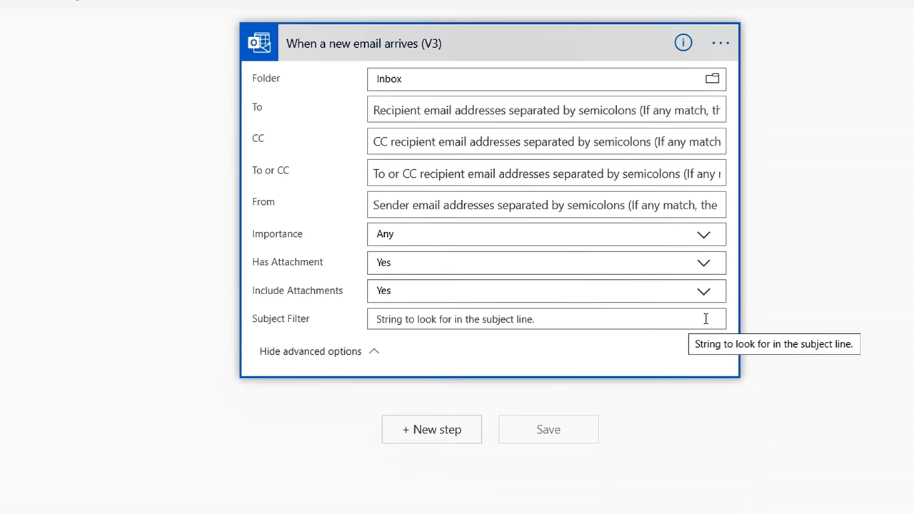
Step: Leave the subject filter empty and collapse the trigger's advanced options
{"action": "left_click", "coordinate": [706, 320]}
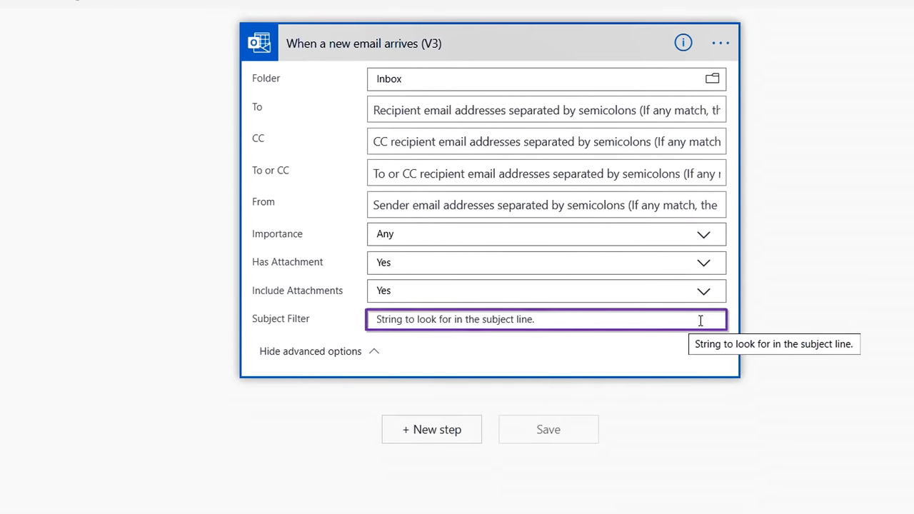
{"action": "left_click", "coordinate": [406, 350]}
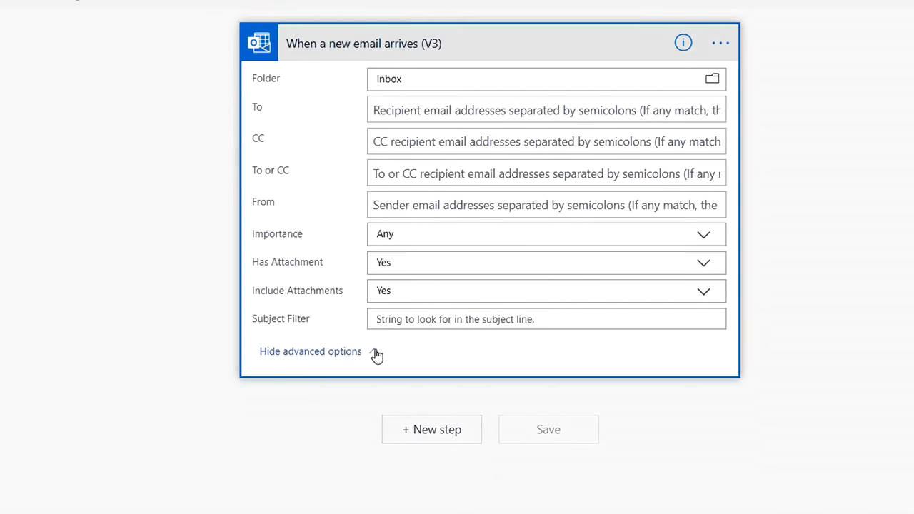
{"action": "left_click", "coordinate": [376, 353]}
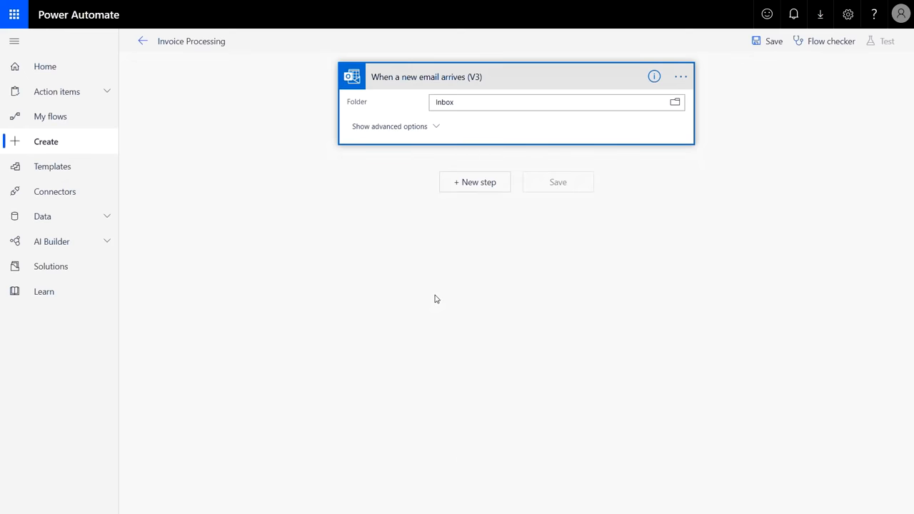
{"action": "left_click", "coordinate": [437, 298]}
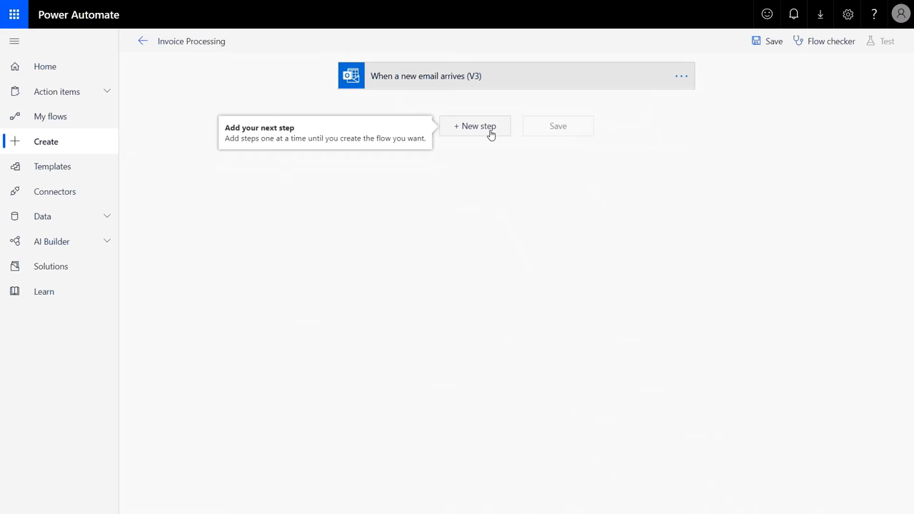
Step: Add a Teams Post a message (V3) step targeting team Invoice processing, channel Invoices
{"action": "left_click", "coordinate": [487, 128]}
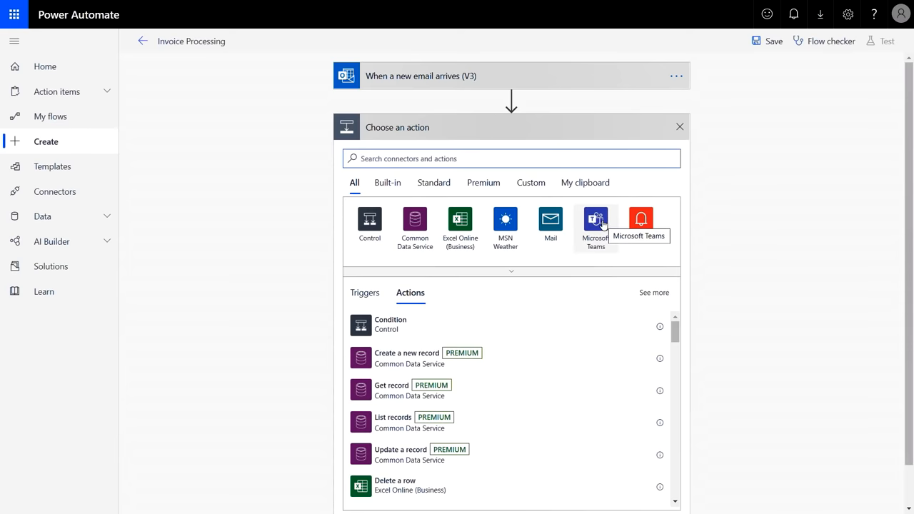
{"action": "left_click", "coordinate": [602, 224]}
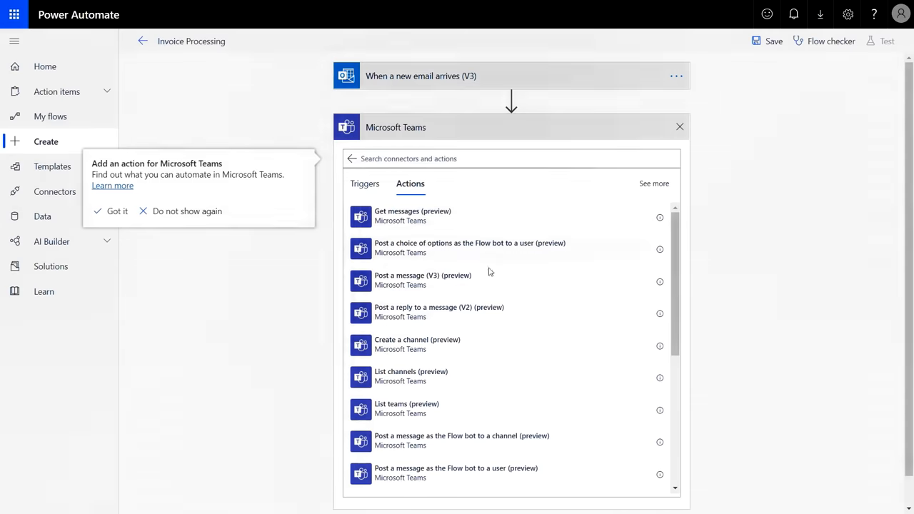
{"action": "left_click", "coordinate": [458, 280]}
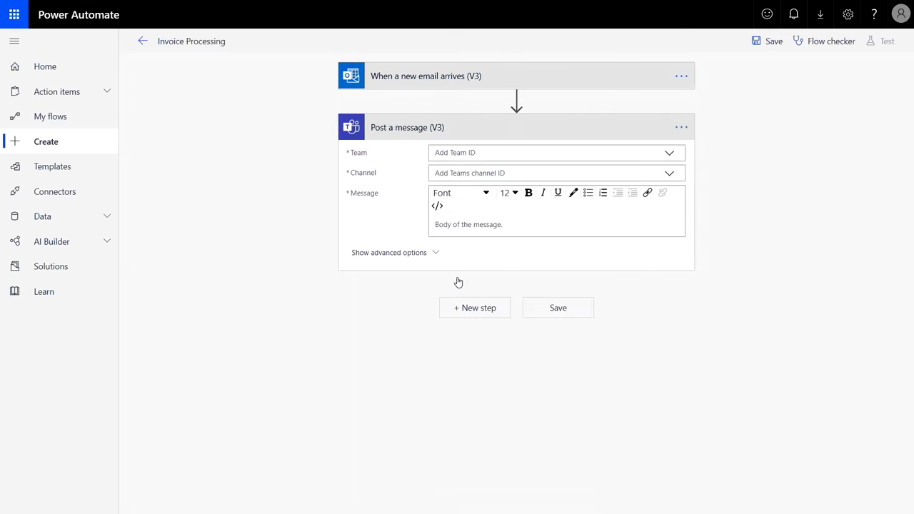
{"action": "left_click", "coordinate": [671, 153]}
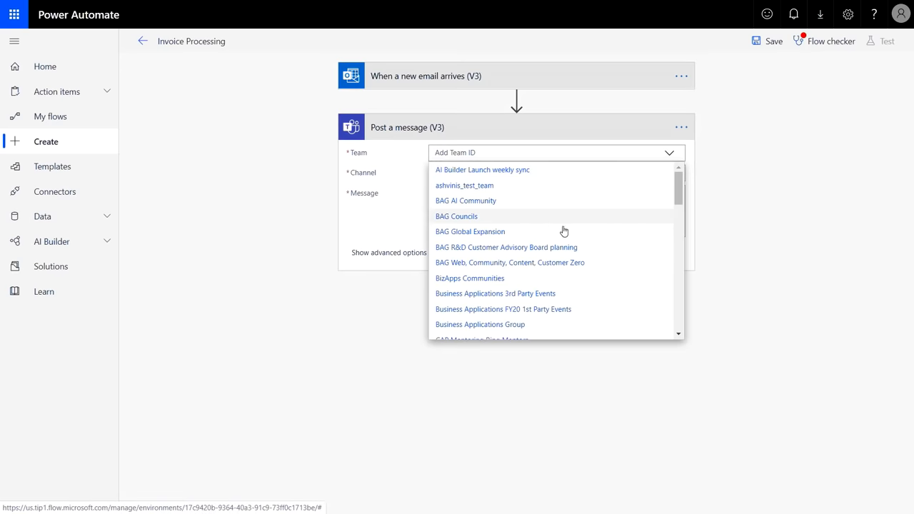
{"action": "scroll", "coordinate": [547, 223], "scroll_direction": "down", "scroll_amount": 5}
{"action": "left_click", "coordinate": [464, 263]}
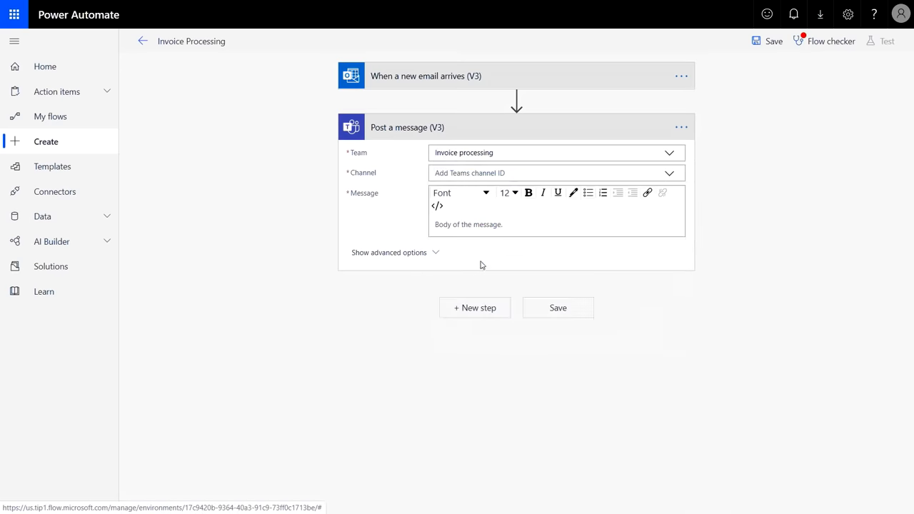
{"action": "left_click", "coordinate": [669, 172]}
{"action": "left_click", "coordinate": [448, 206]}
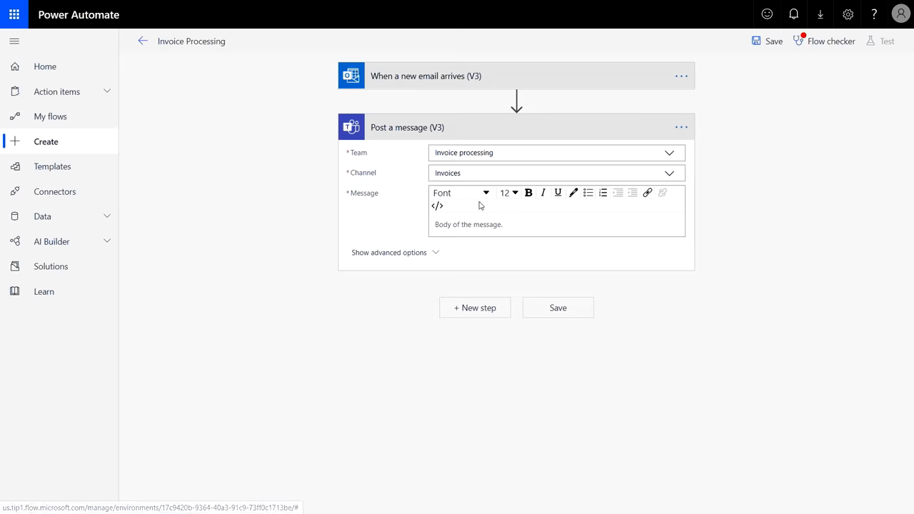
Step: Write the message 'New invoice received from' followed by the email's From token
{"action": "left_click", "coordinate": [479, 222]}
{"action": "type", "text": "New invoice received from:"}
{"action": "left_click_drag", "start_coordinate": [843, 510], "coordinate": [887, 509]}
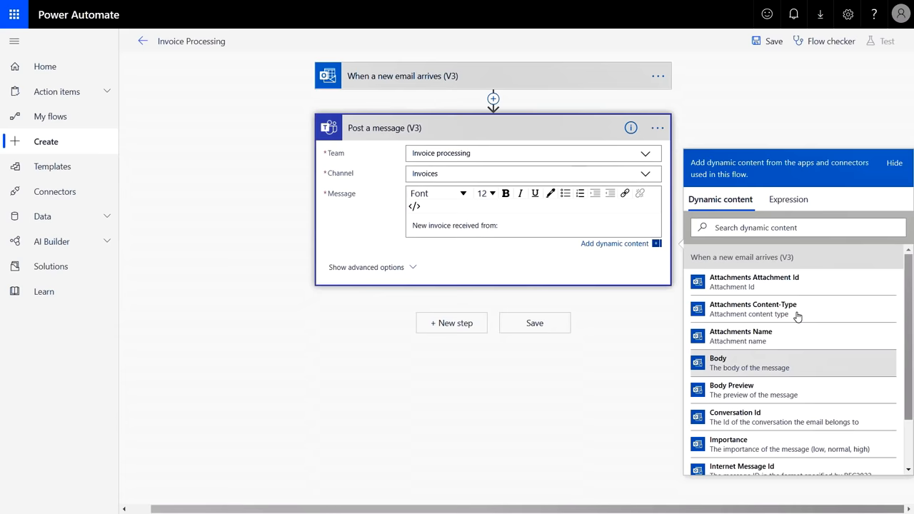
{"action": "left_click", "coordinate": [766, 229]}
{"action": "type", "text": "from"}
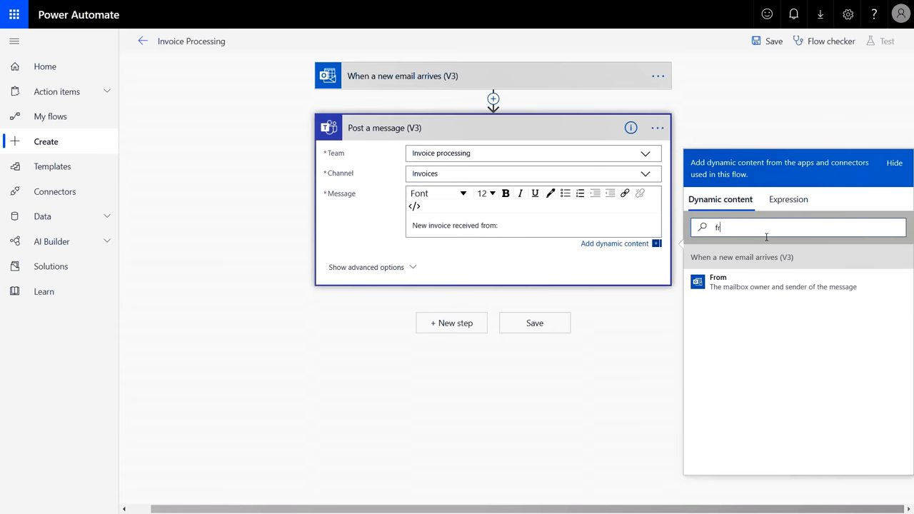
{"action": "left_click", "coordinate": [747, 286]}
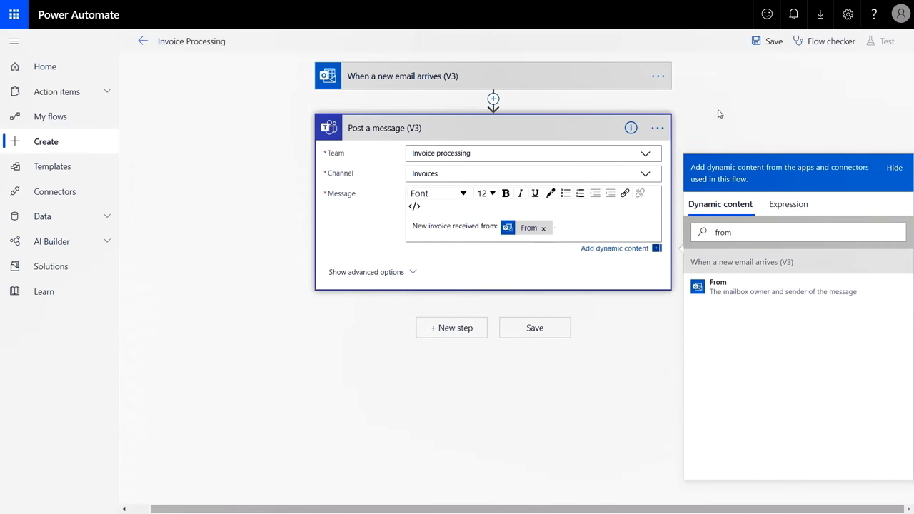
Step: Save the flow and start a test using 'I'll perform the trigger action'
{"action": "left_click", "coordinate": [774, 41]}
{"action": "left_click", "coordinate": [889, 42]}
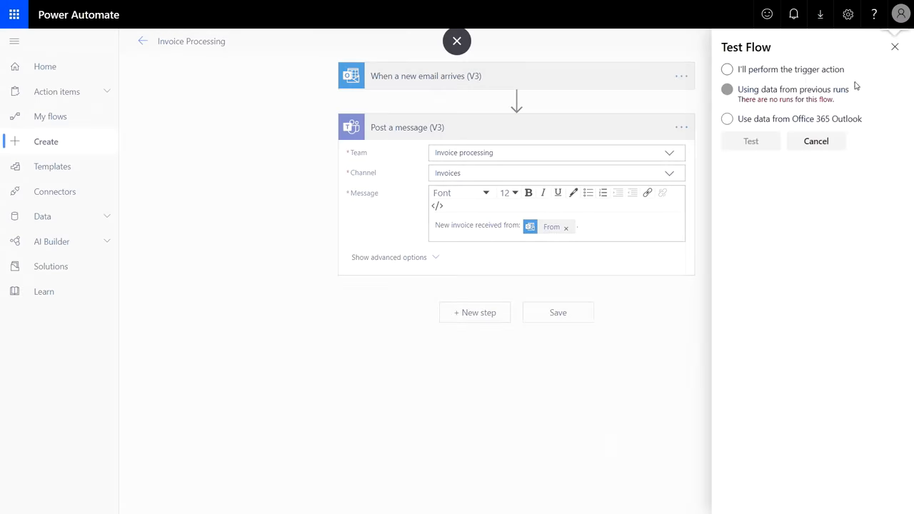
{"action": "left_click", "coordinate": [805, 71]}
{"action": "left_click", "coordinate": [751, 140]}
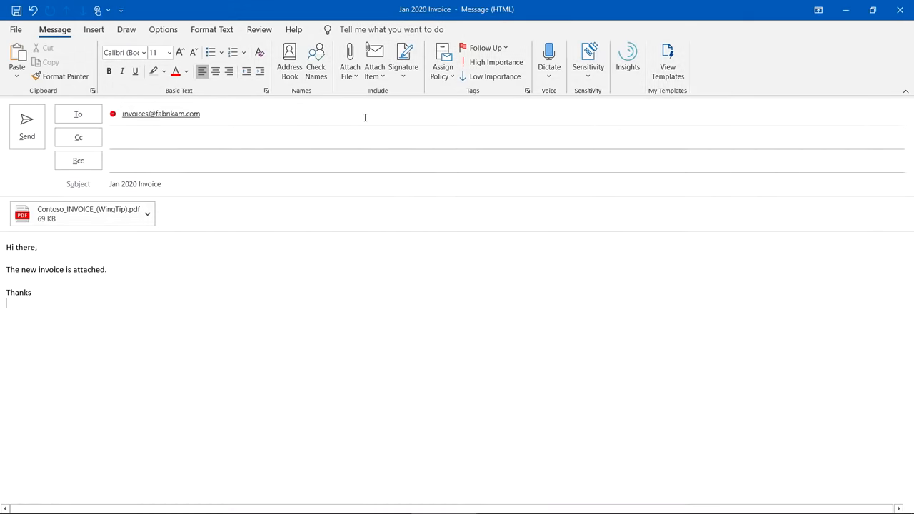
Step: Send the Jan 2020 Invoice email with the WingTip invoice attached to trigger the flow
{"action": "left_click", "coordinate": [28, 127]}
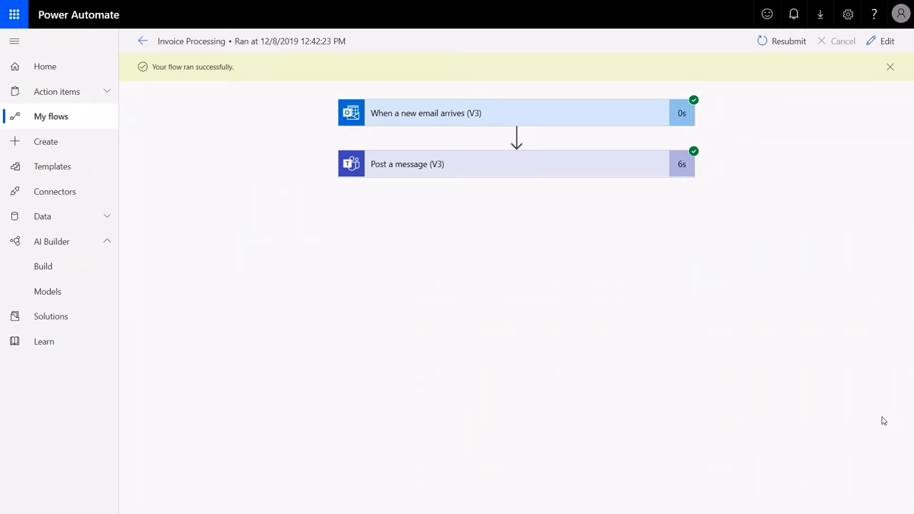
Step: Go to AI Builder > Build from the flow run view
{"action": "left_click", "coordinate": [56, 275]}
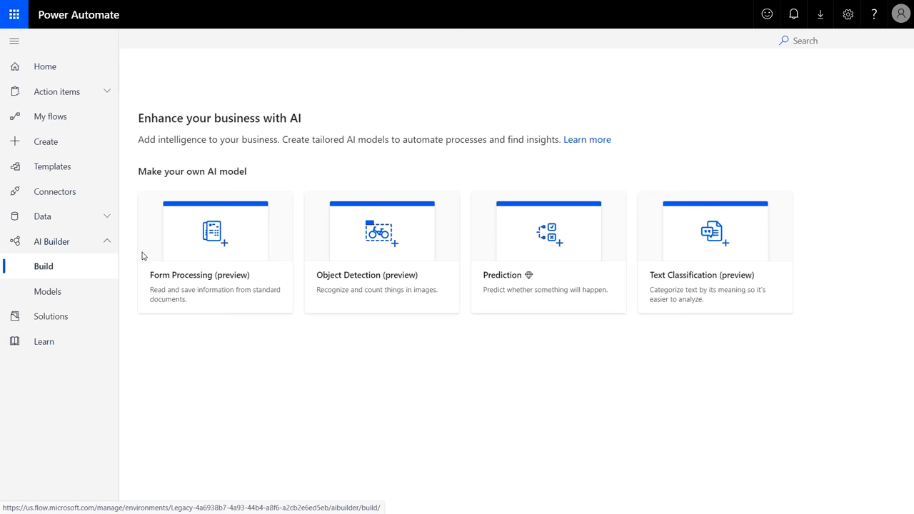
Step: Start a Form Processing model and select the five Contoso invoice PDFs to add
{"action": "left_click", "coordinate": [171, 254]}
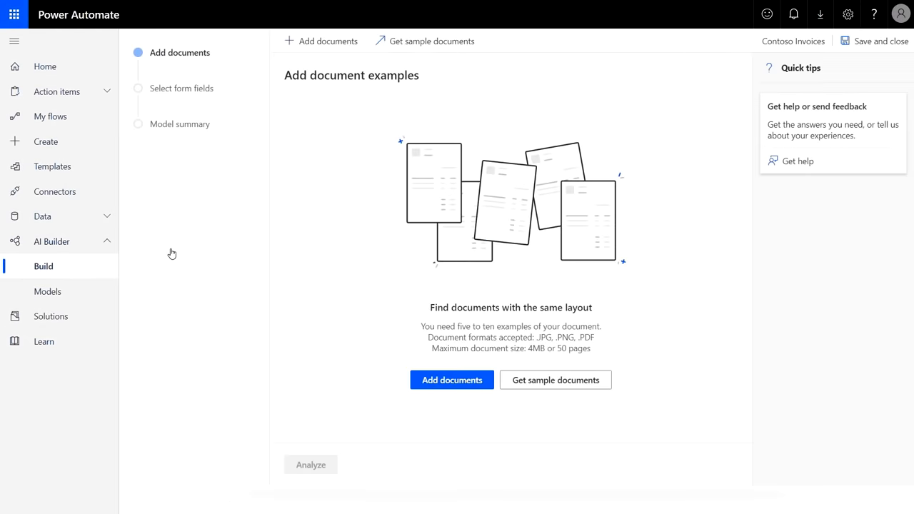
{"action": "left_click", "coordinate": [432, 378]}
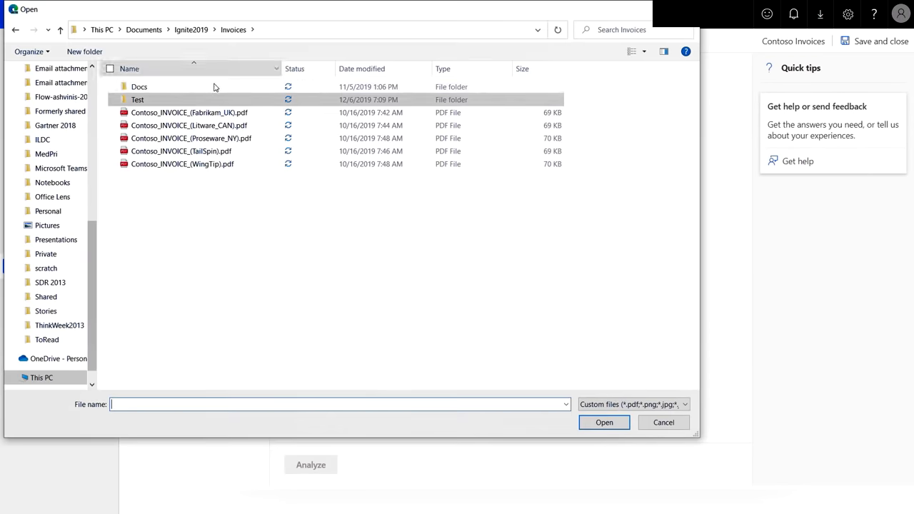
{"action": "left_click", "coordinate": [189, 112]}
{"action": "left_click", "coordinate": [211, 164], "text": "shift"}
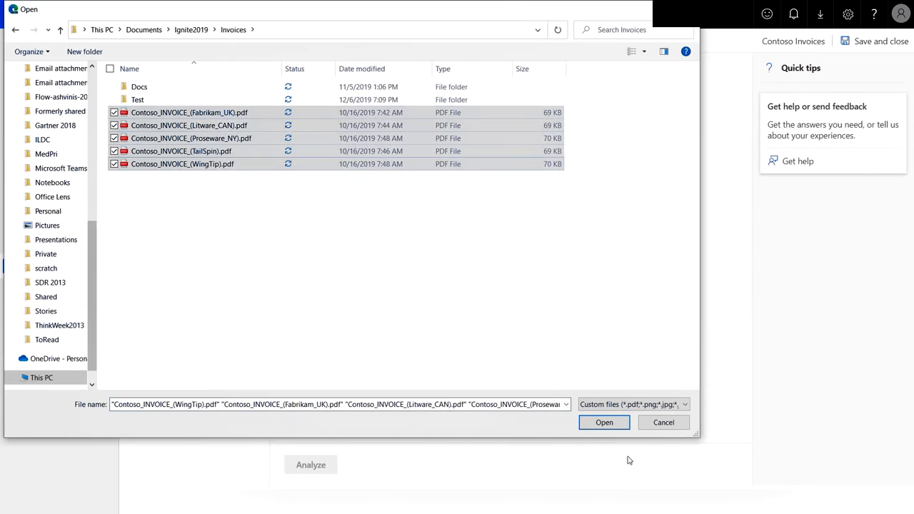
{"action": "left_click", "coordinate": [604, 422]}
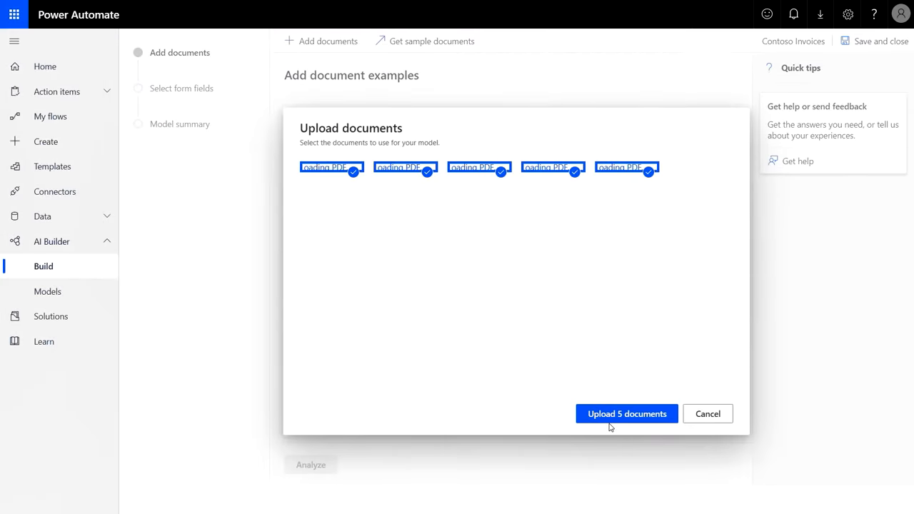
Step: Upload the five documents and analyze them
{"action": "left_click", "coordinate": [610, 418]}
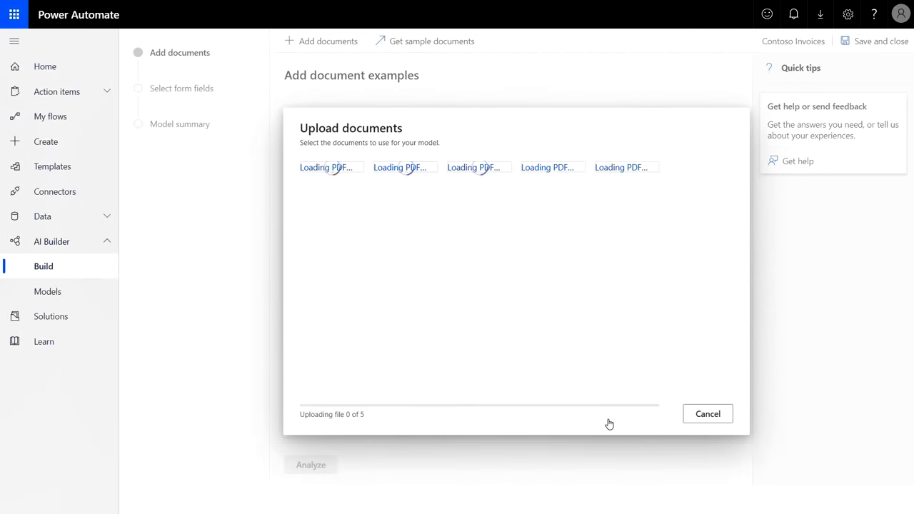
{"action": "left_click", "coordinate": [709, 414]}
{"action": "left_click", "coordinate": [310, 465]}
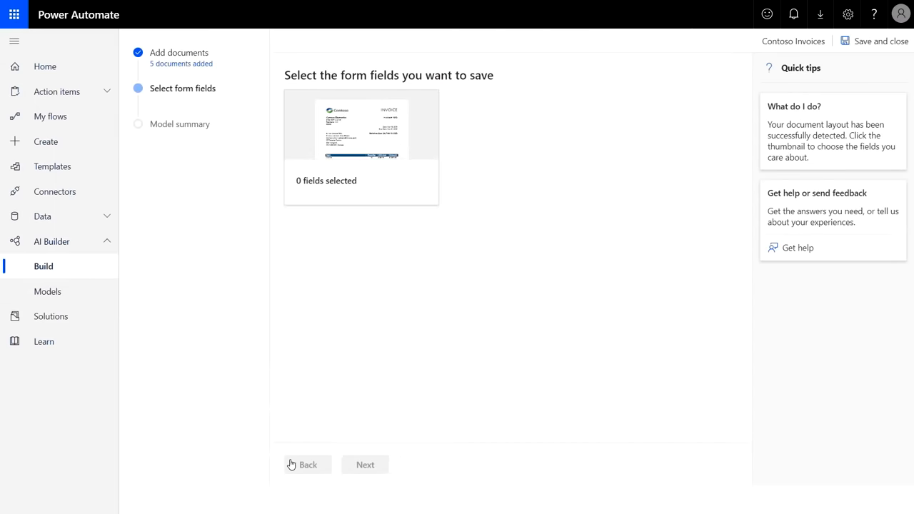
Step: Select all detected fields, drop the Contoso address, Redmond WA and Bill to fields, and confirm the remaining twelve
{"action": "left_click", "coordinate": [350, 179]}
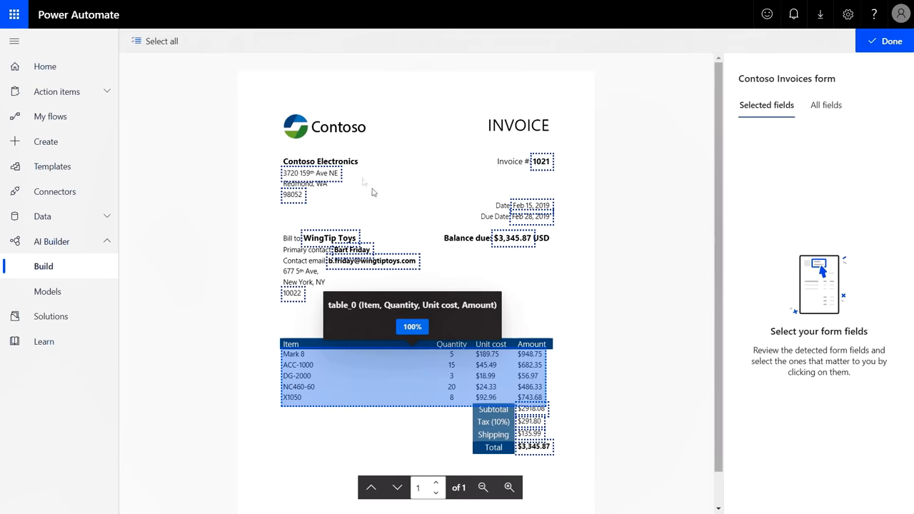
{"action": "left_click", "coordinate": [162, 40]}
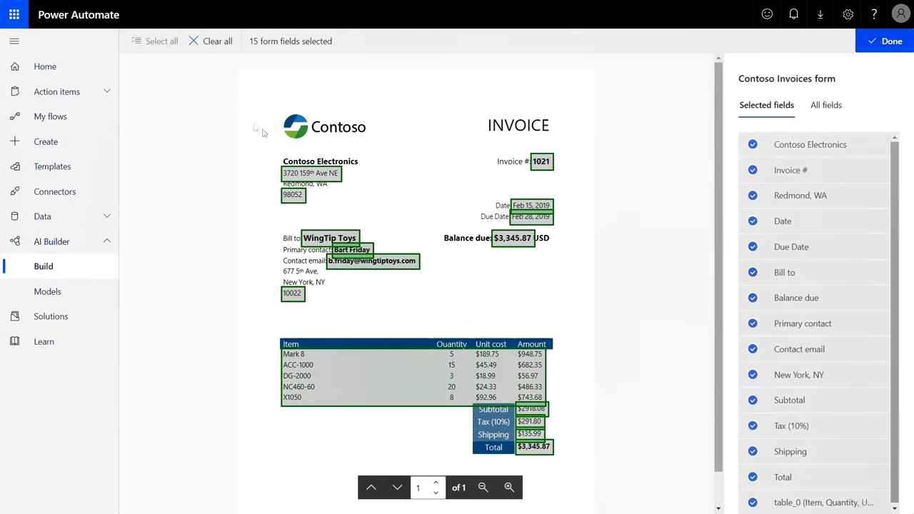
{"action": "left_click", "coordinate": [310, 172]}
{"action": "left_click", "coordinate": [292, 195]}
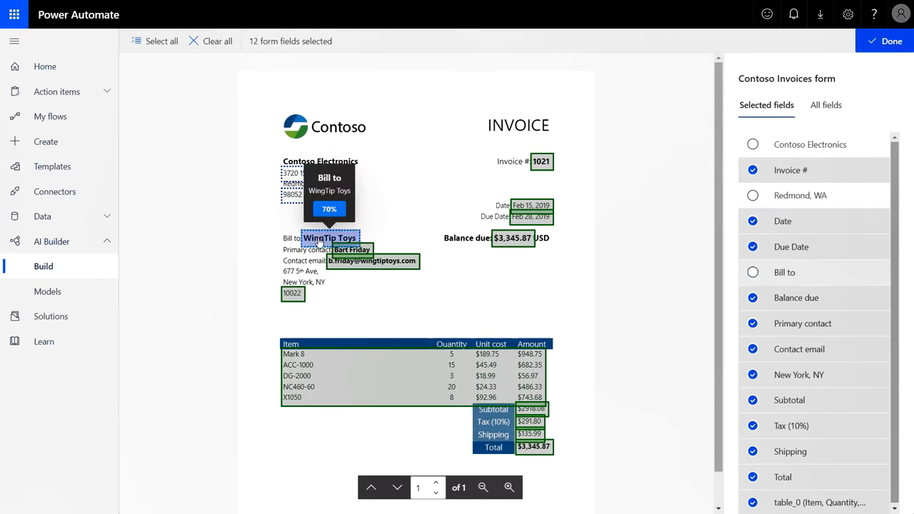
{"action": "left_click", "coordinate": [319, 240]}
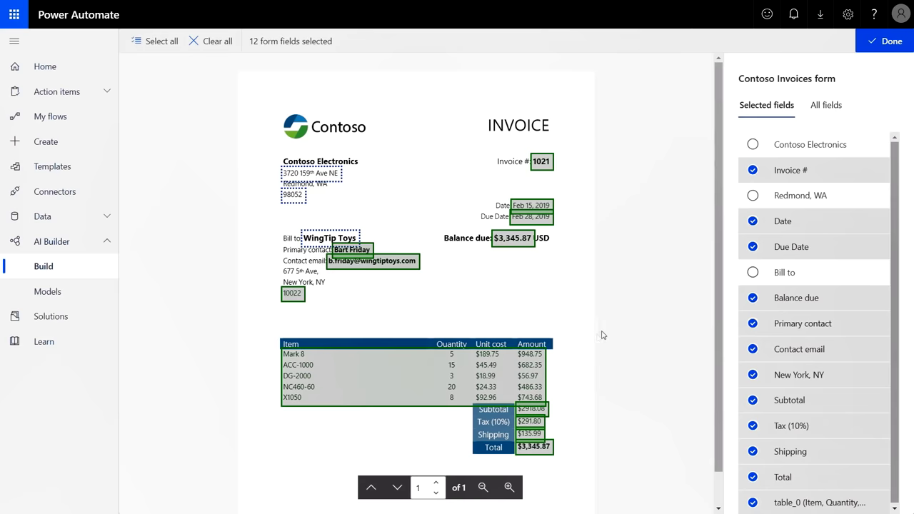
{"action": "left_click", "coordinate": [895, 47]}
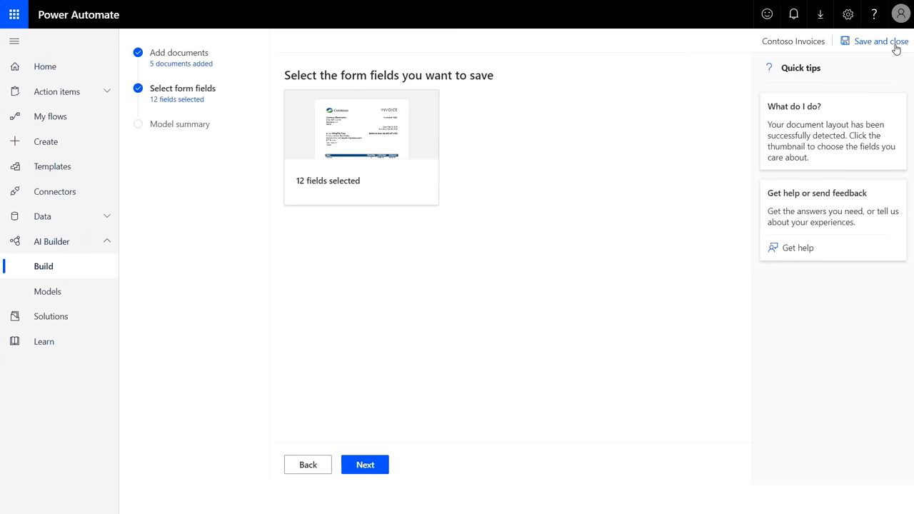
{"action": "left_click", "coordinate": [384, 465]}
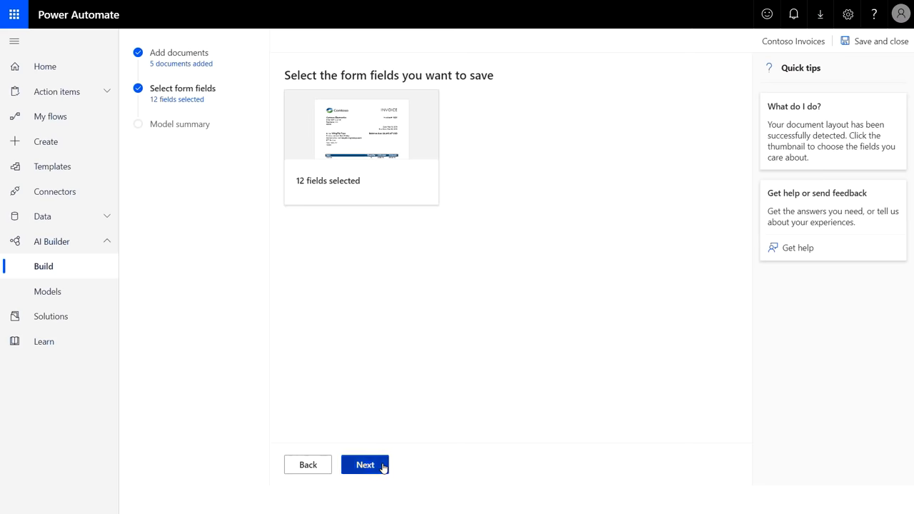
Step: Train the Contoso Invoices model, review its details and publish it
{"action": "left_click", "coordinate": [383, 465]}
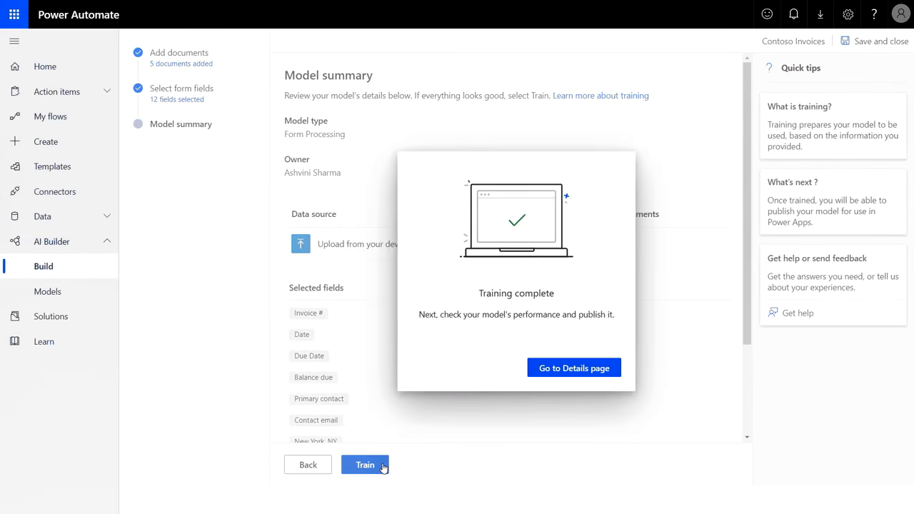
{"action": "left_click", "coordinate": [564, 371]}
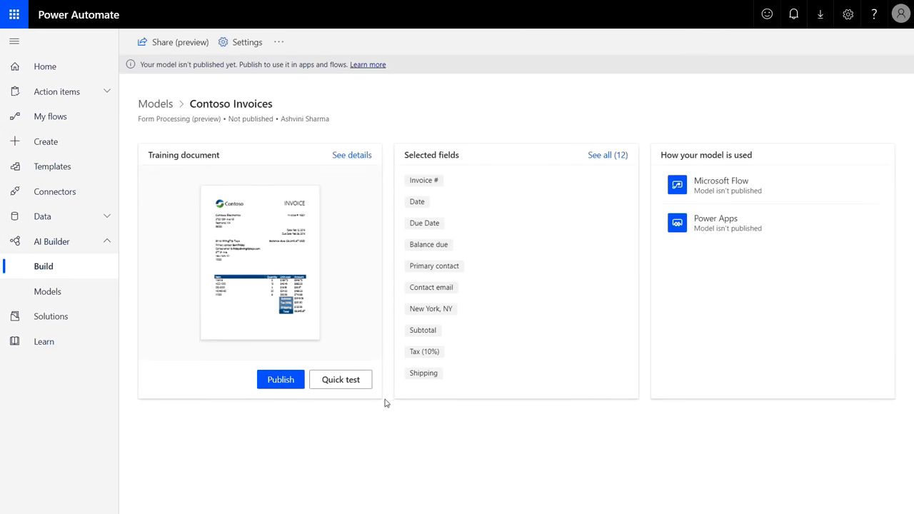
{"action": "left_click", "coordinate": [293, 379]}
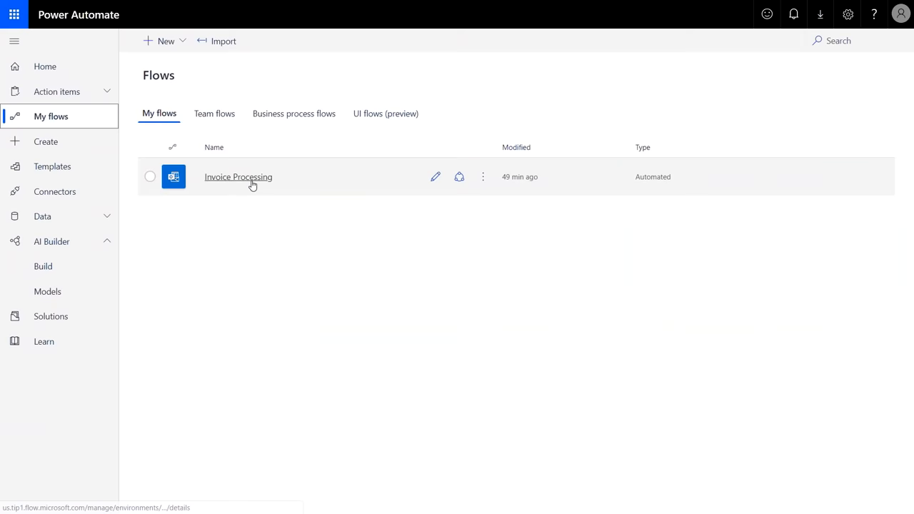
Step: Edit the Invoice Processing flow and insert a new action between the email trigger and the Teams post
{"action": "left_click", "coordinate": [237, 176]}
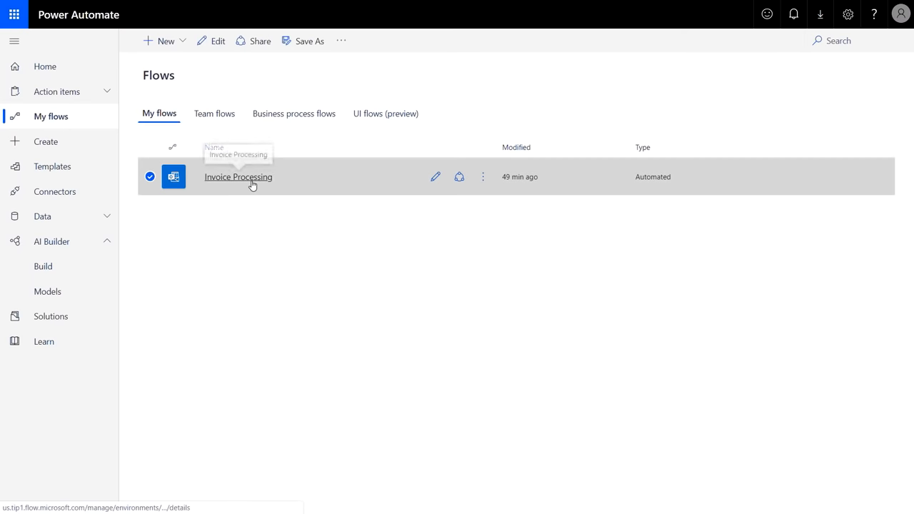
{"action": "left_click", "coordinate": [147, 41]}
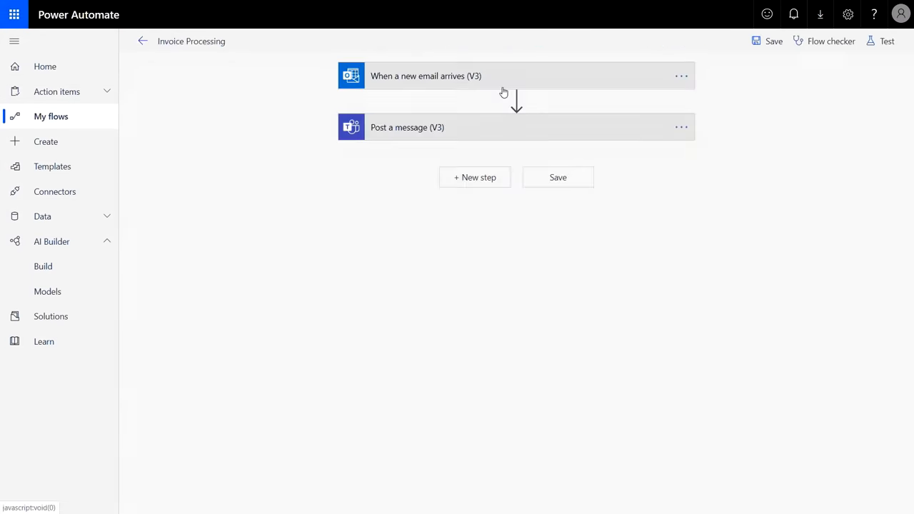
{"action": "left_click", "coordinate": [517, 100]}
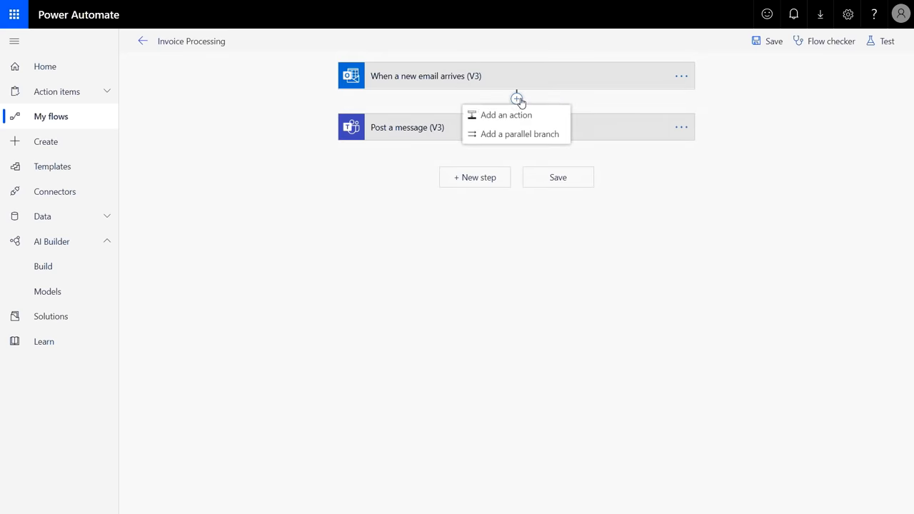
{"action": "left_click", "coordinate": [525, 115]}
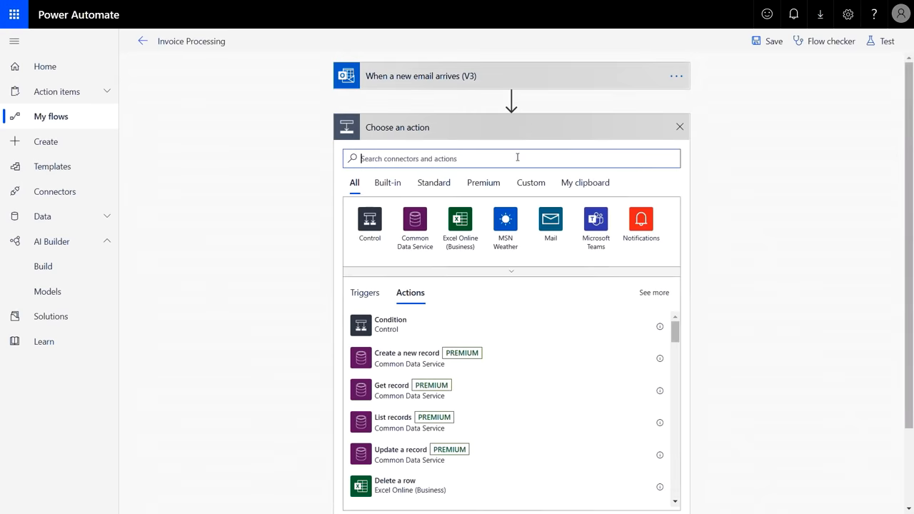
{"action": "type", "text": "predict"}
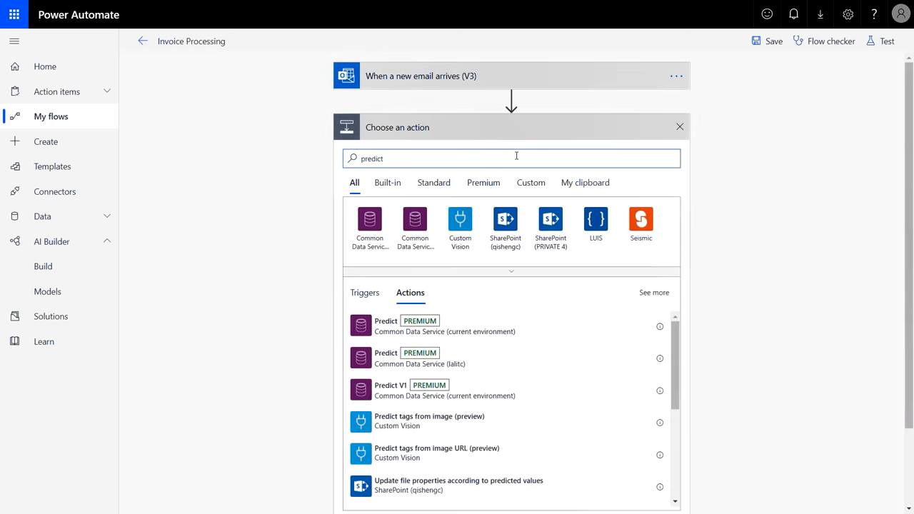
Step: Add the Predict action and choose Contoso Invoices as its model
{"action": "left_click", "coordinate": [495, 331]}
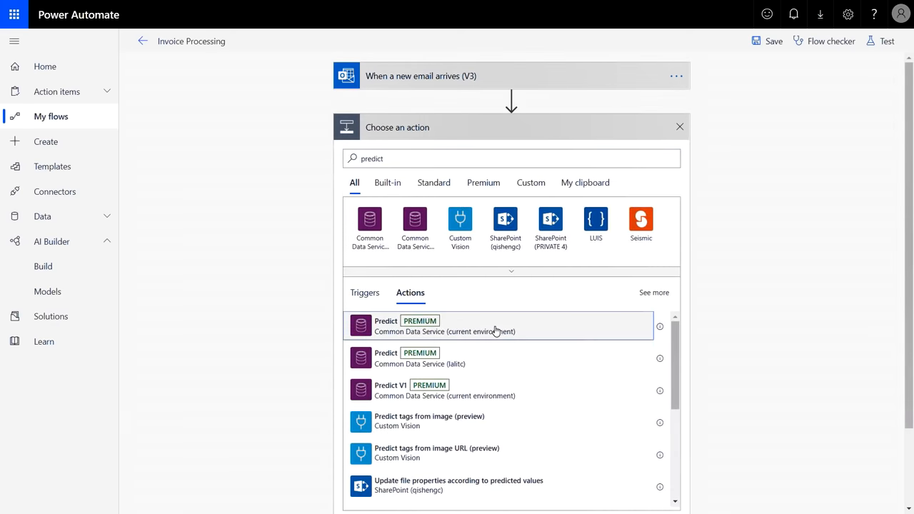
{"action": "left_click", "coordinate": [669, 152]}
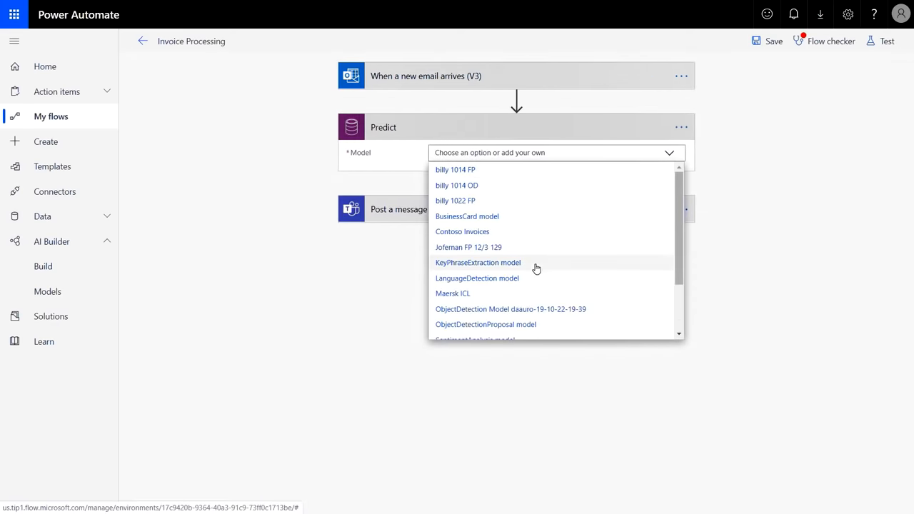
{"action": "scroll", "coordinate": [536, 278], "scroll_direction": "down", "scroll_amount": 1}
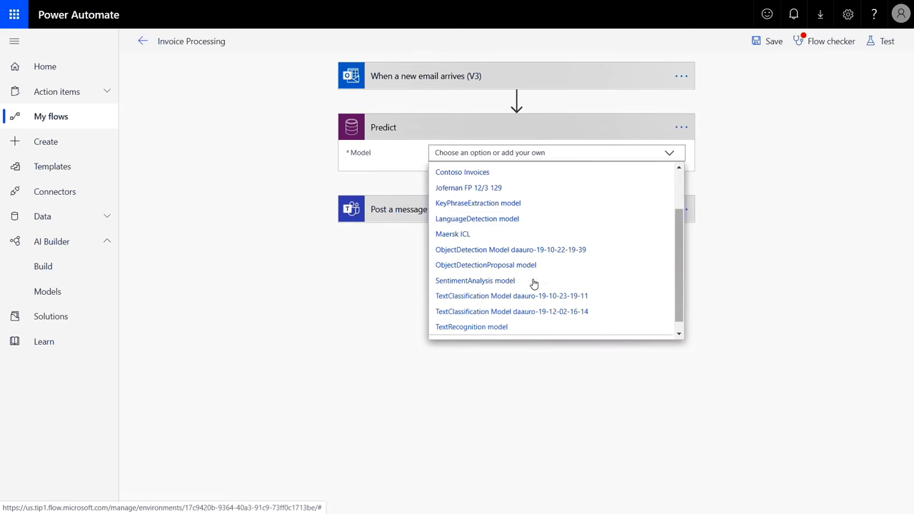
{"action": "scroll", "coordinate": [533, 282], "scroll_direction": "down", "scroll_amount": 1}
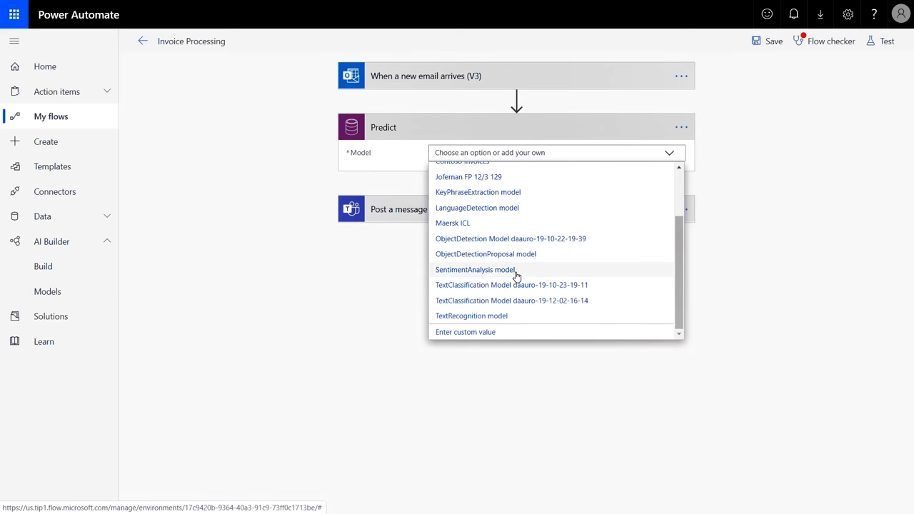
{"action": "scroll", "coordinate": [516, 275], "scroll_direction": "up", "scroll_amount": 2}
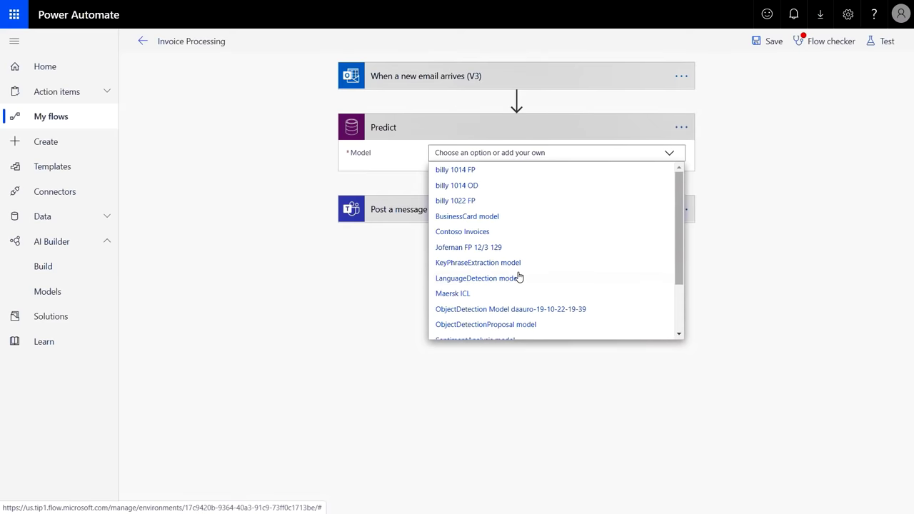
{"action": "left_click", "coordinate": [488, 234]}
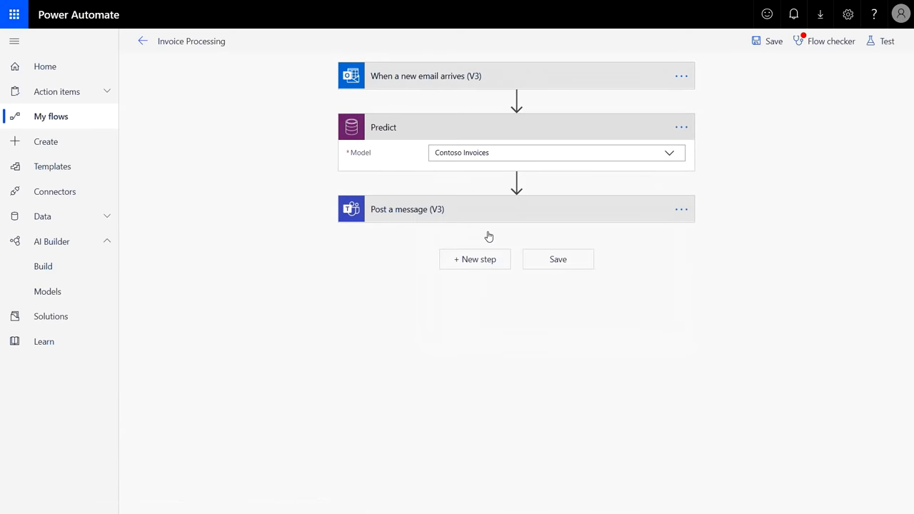
{"action": "left_click", "coordinate": [494, 174]}
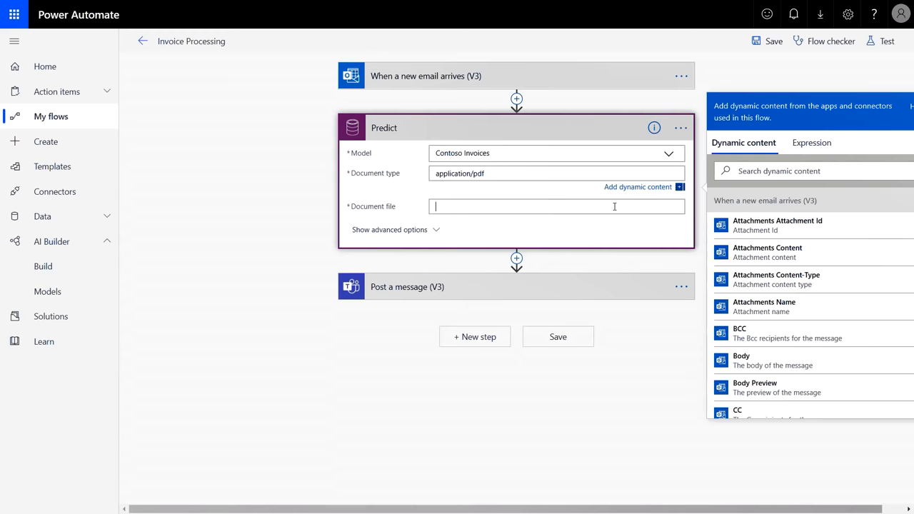
Step: Use the email Attachments Content as the Predict document file, wrapping the steps in Apply to each
{"action": "left_click", "coordinate": [751, 247]}
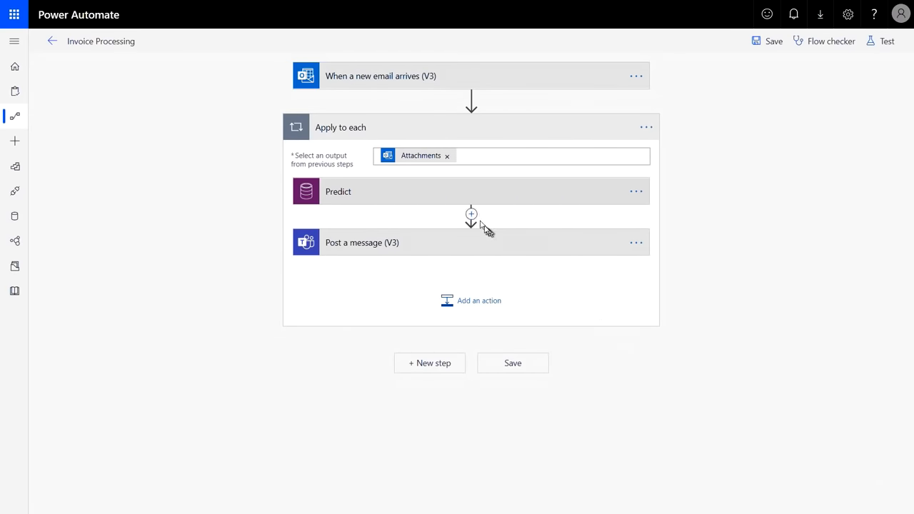
Step: Insert a Teams 'Post a choice of options as the Flow bot to a user' action after Predict
{"action": "left_click", "coordinate": [471, 223]}
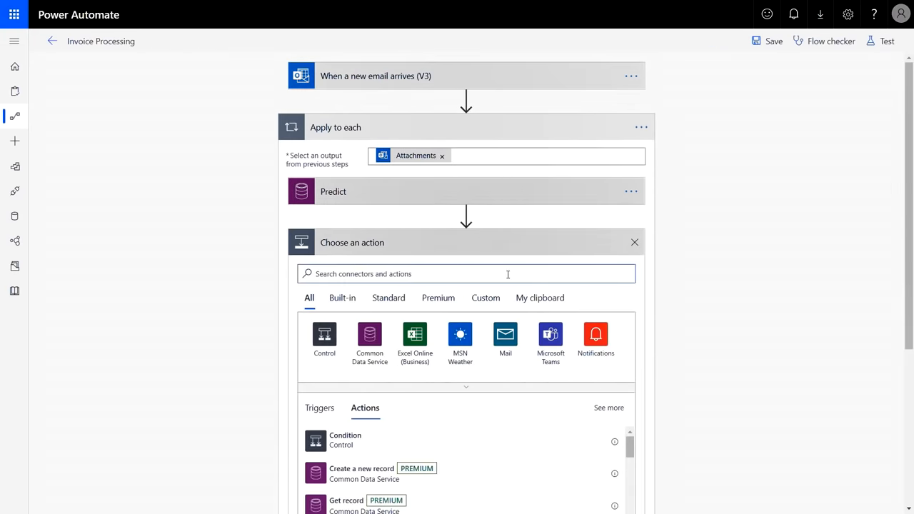
{"action": "left_click", "coordinate": [550, 341]}
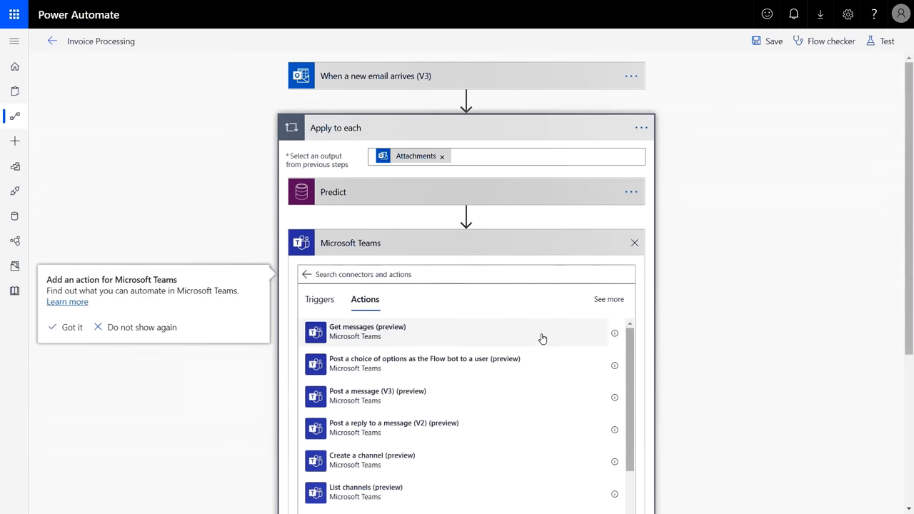
{"action": "left_click", "coordinate": [493, 368]}
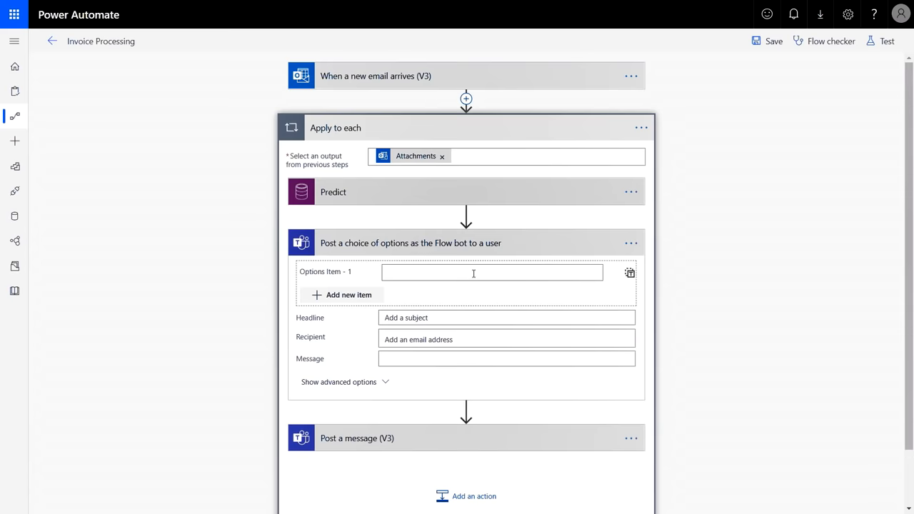
Step: Enter the options Approve, Reject and Process Manually, the headline and the recipient
{"action": "left_click", "coordinate": [473, 274]}
{"action": "type", "text": "Approve"}
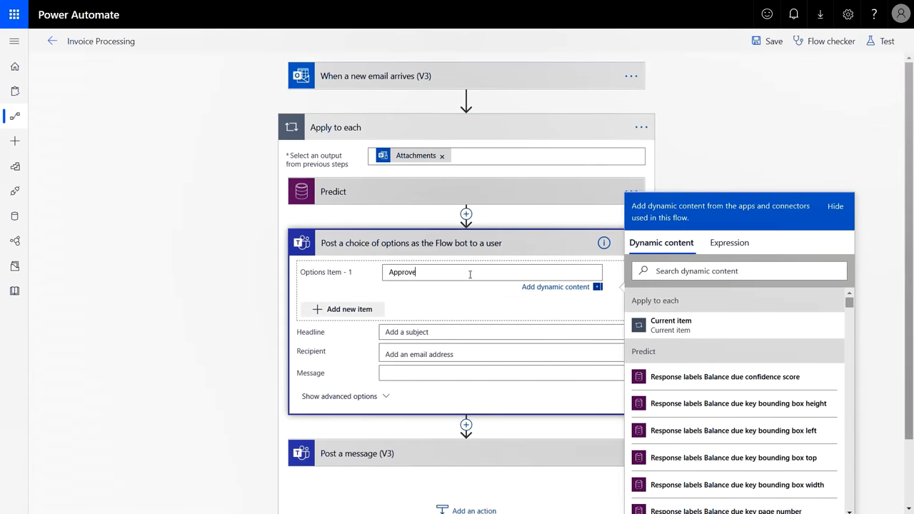
{"action": "left_click", "coordinate": [349, 295]}
{"action": "left_click", "coordinate": [412, 296]}
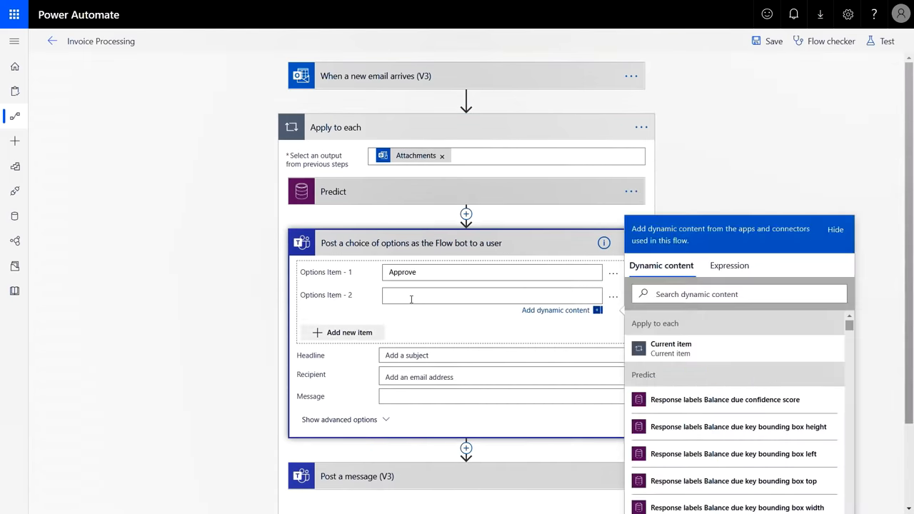
{"action": "type", "text": "Reject"}
{"action": "left_click", "coordinate": [330, 338]}
{"action": "left_click", "coordinate": [428, 318]}
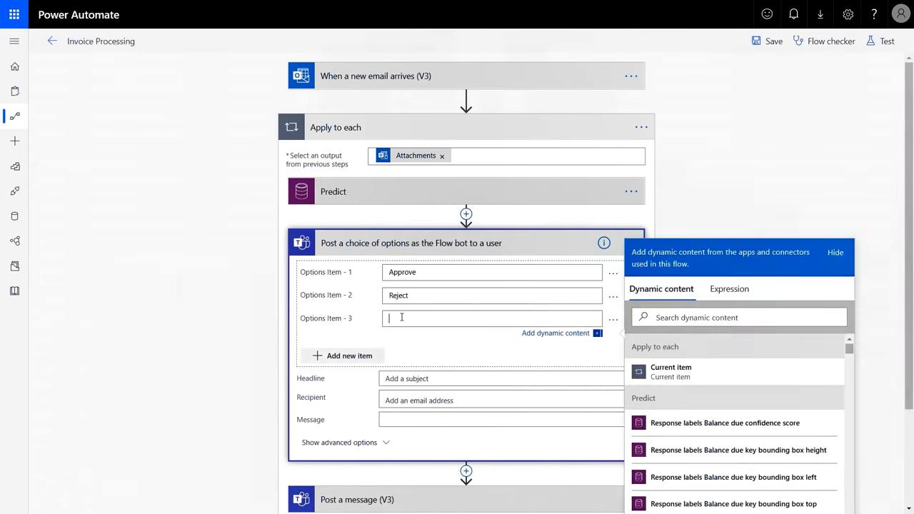
{"action": "type", "text": "Process Manually"}
{"action": "left_click", "coordinate": [395, 378]}
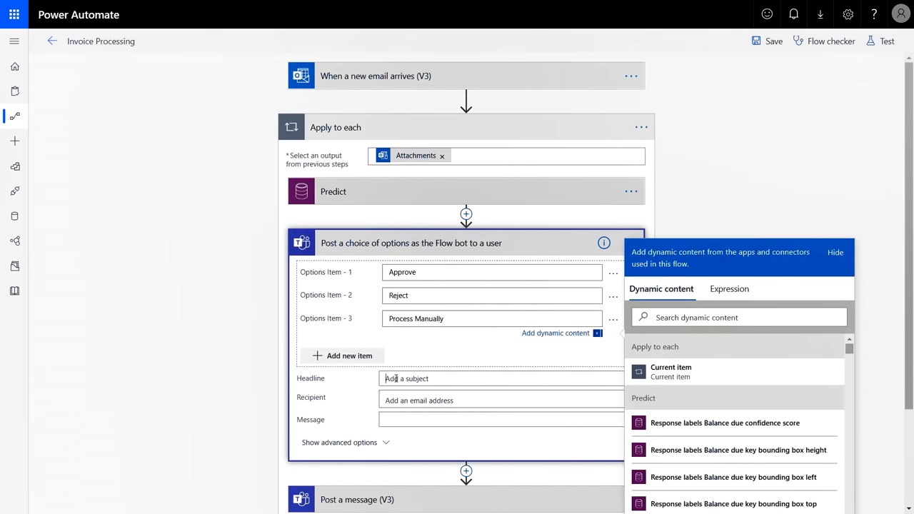
{"action": "type", "text": "New invoice received"}
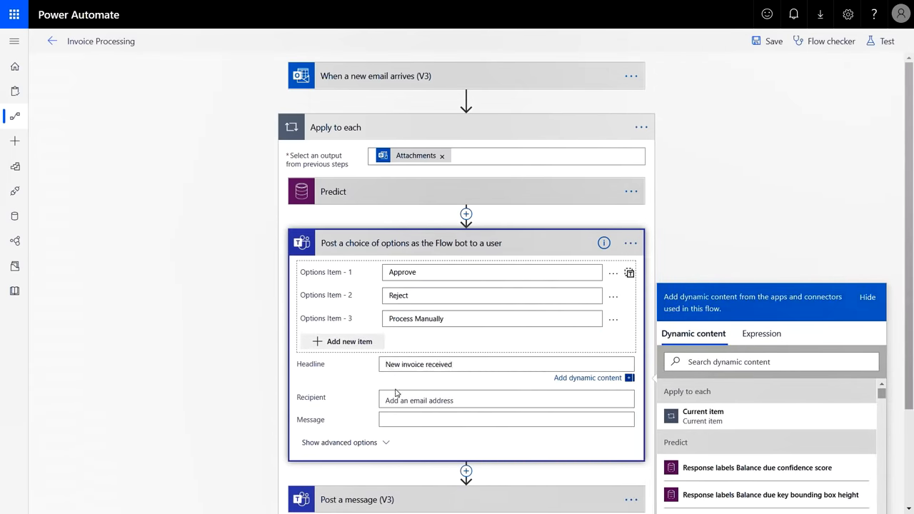
{"action": "left_click", "coordinate": [395, 399]}
{"action": "type", "text": "admi"}
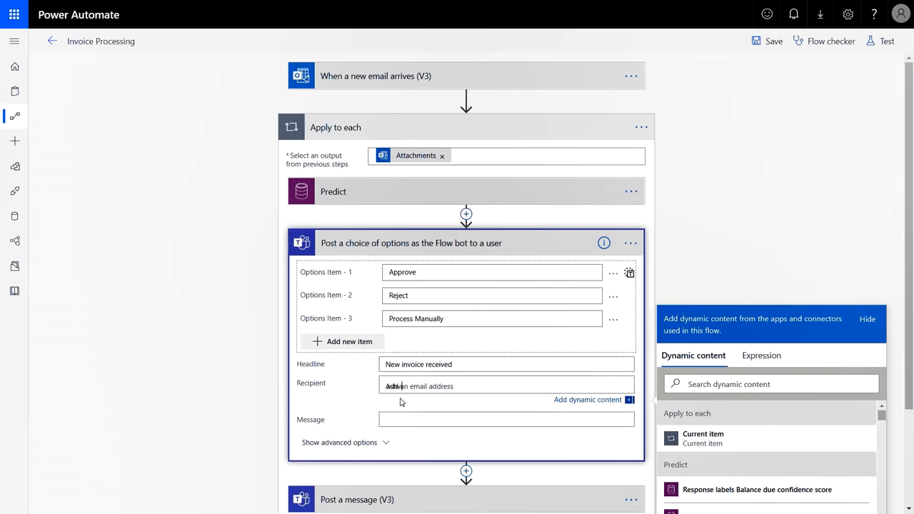
{"action": "type", "text": "ni"}
{"action": "key", "text": "Return"}
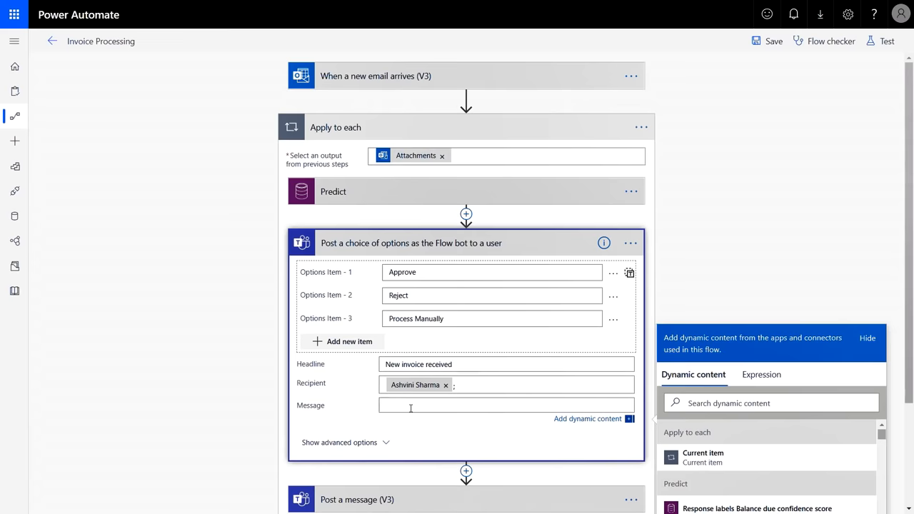
{"action": "type", "text": "new invoice was received."}
{"action": "key", "text": "Return"}
{"action": "type", "text": "The contact is:"}
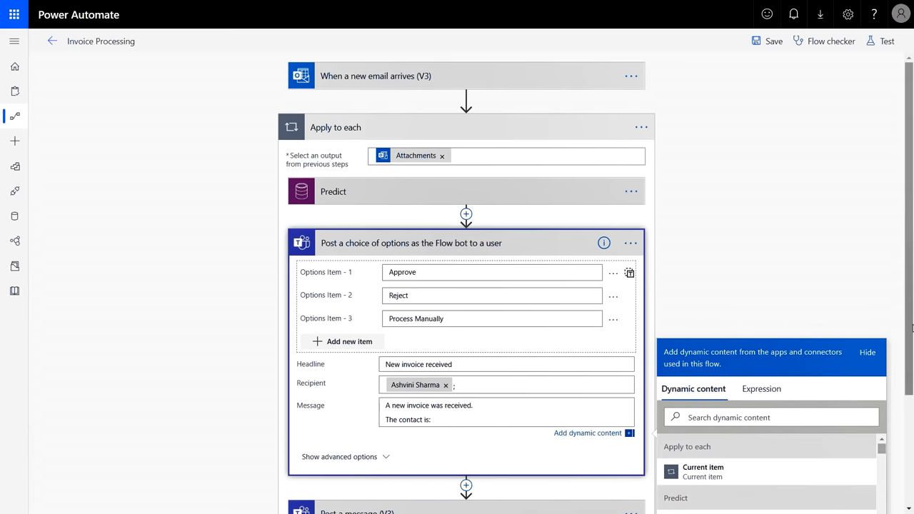
{"action": "scroll", "coordinate": [770, 285], "scroll_direction": "down", "scroll_amount": 3}
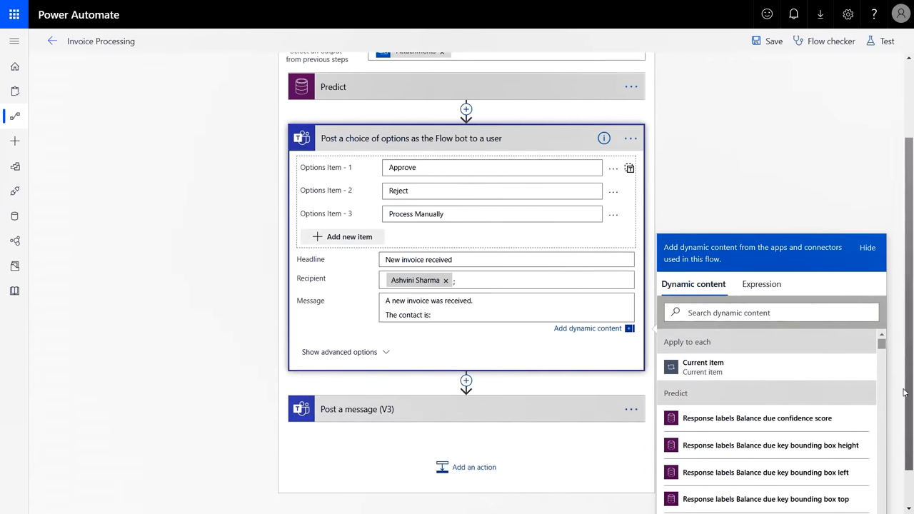
Step: Write the message citing predicted From as contact, Total Amount, Date and INVOICE as job number
{"action": "left_click", "coordinate": [772, 312]}
{"action": "type", "text": "from"}
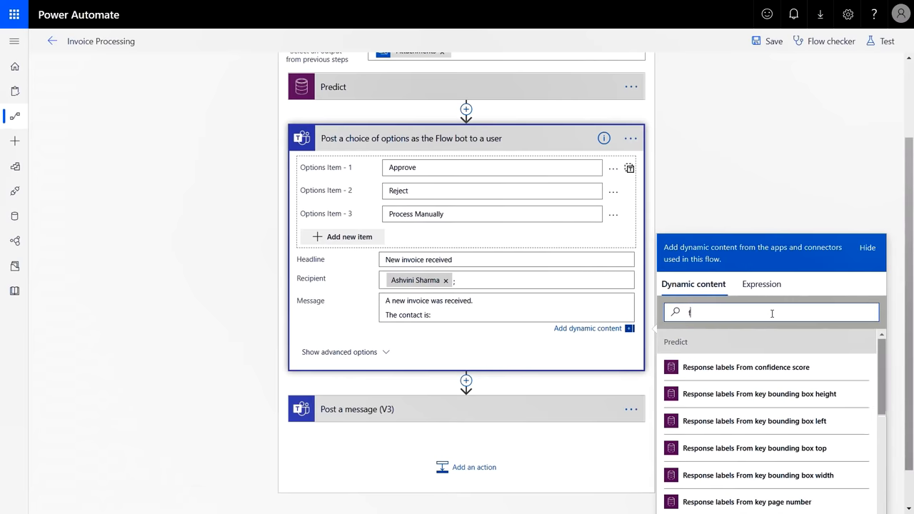
{"action": "scroll", "coordinate": [771, 400], "scroll_direction": "down", "scroll_amount": 4}
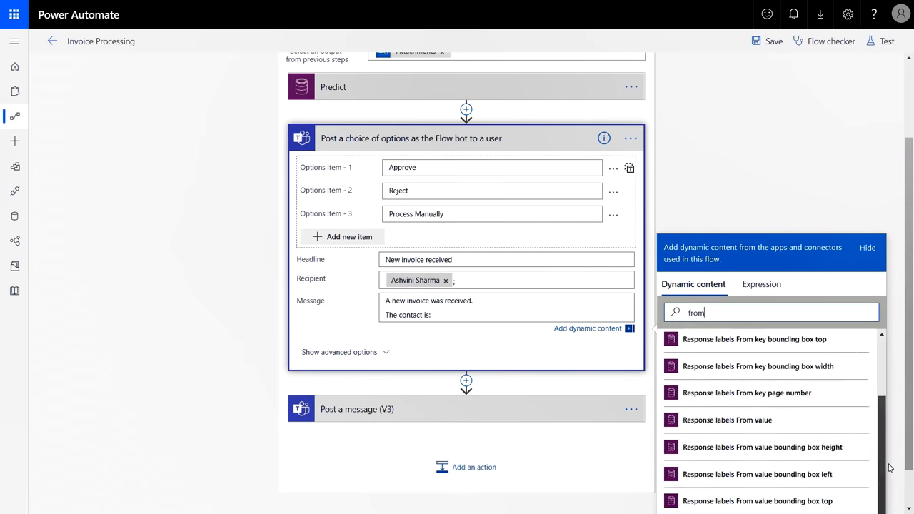
{"action": "left_click", "coordinate": [750, 391]}
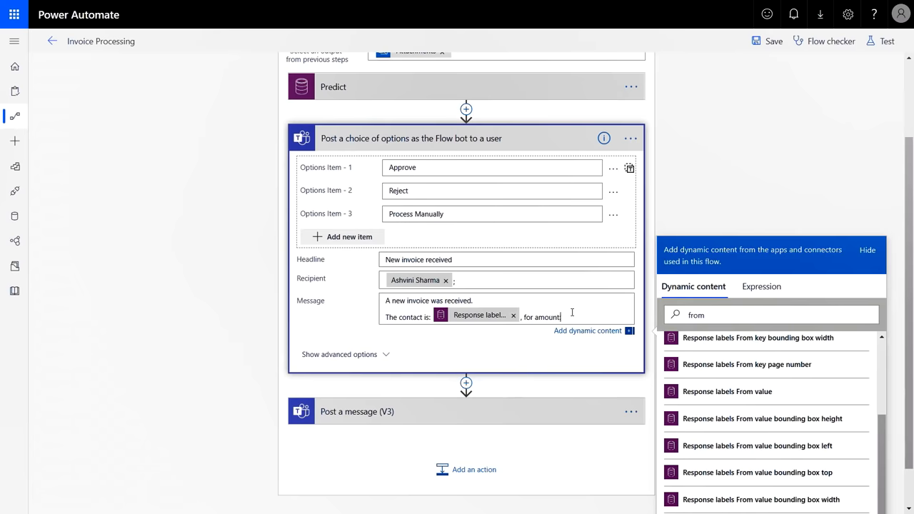
{"action": "left_click", "coordinate": [721, 314]}
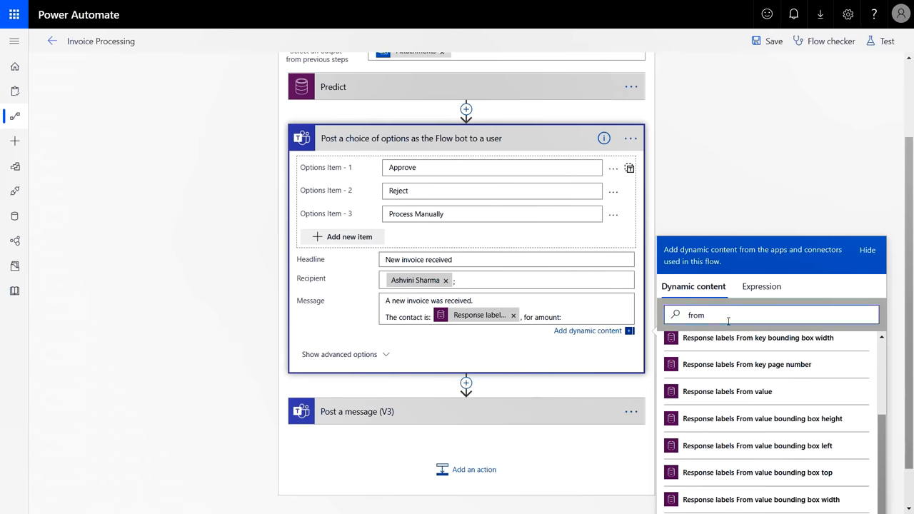
{"action": "double_click", "coordinate": [727, 315]}
{"action": "type", "text": "total a"}
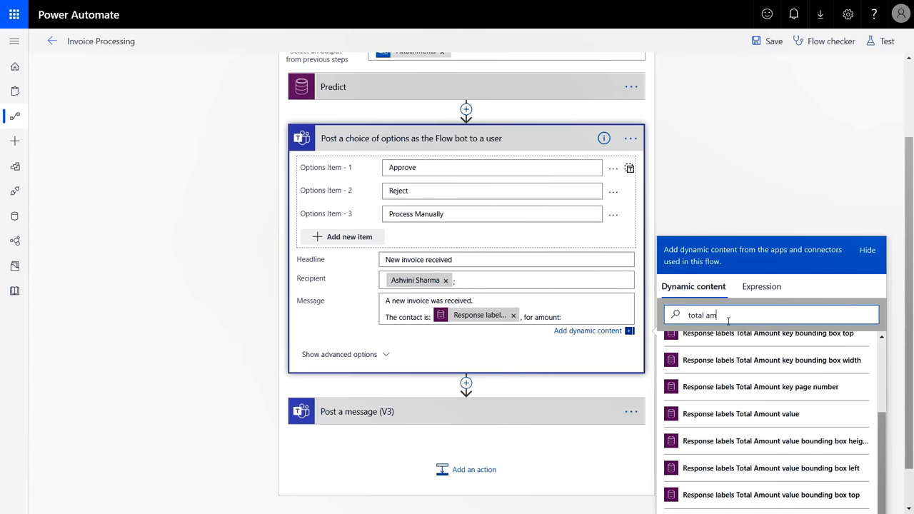
{"action": "left_click", "coordinate": [740, 413]}
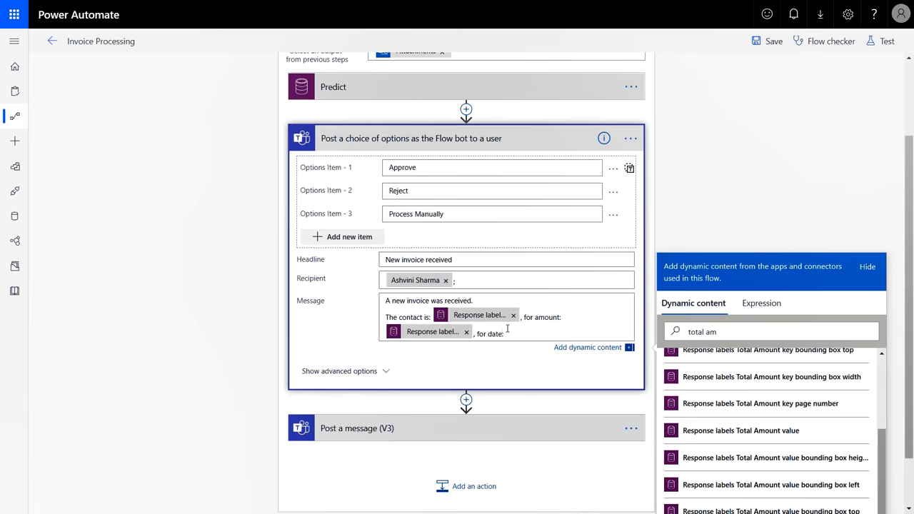
{"action": "triple_click", "coordinate": [744, 333]}
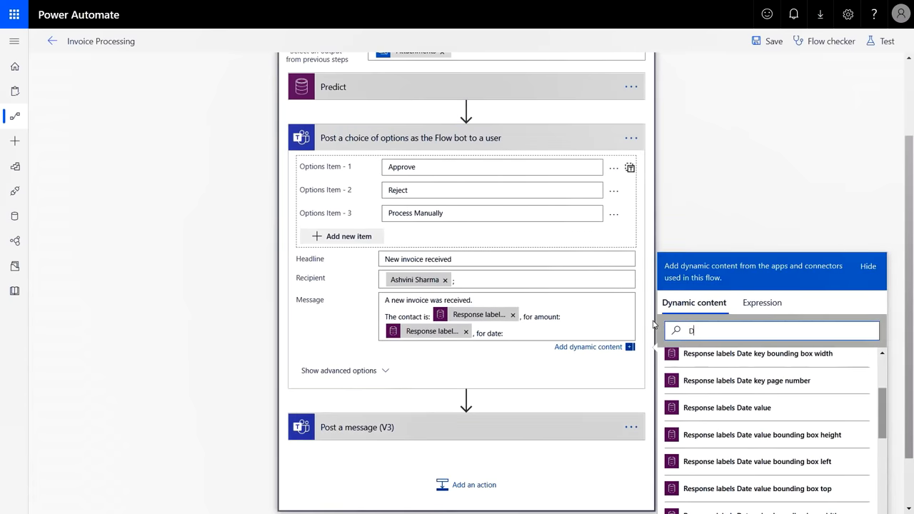
{"action": "type", "text": "Date"}
{"action": "left_click", "coordinate": [736, 407]}
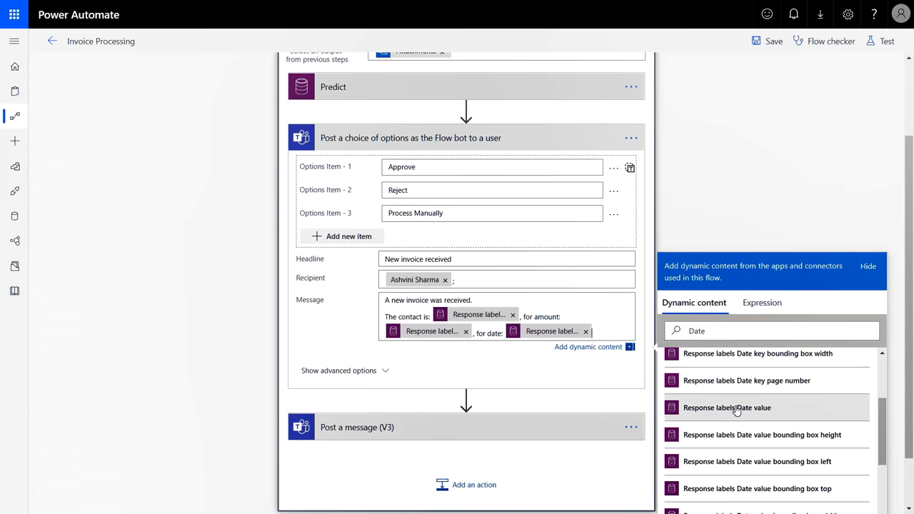
{"action": "left_click", "coordinate": [619, 329]}
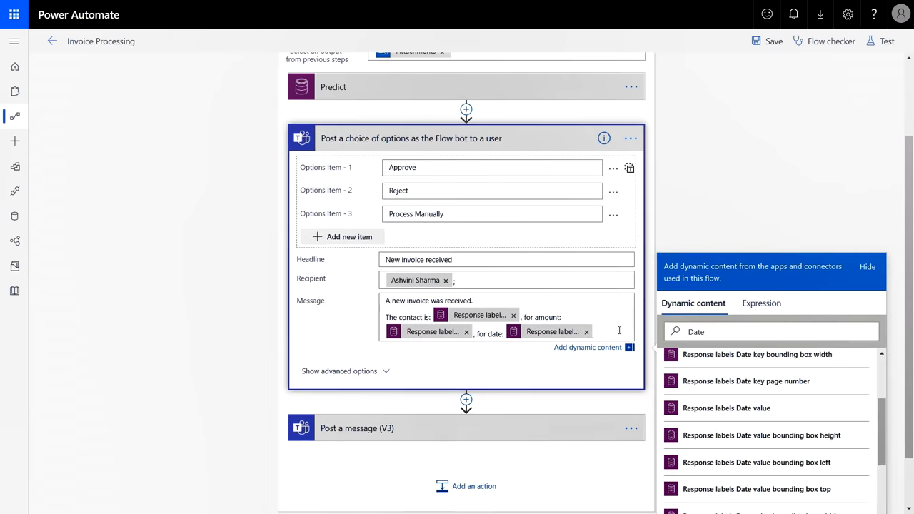
{"action": "type", "text": "nd Job"}
{"action": "type", "text": ":"}
{"action": "double_click", "coordinate": [697, 345]}
{"action": "type", "text": "invoice"}
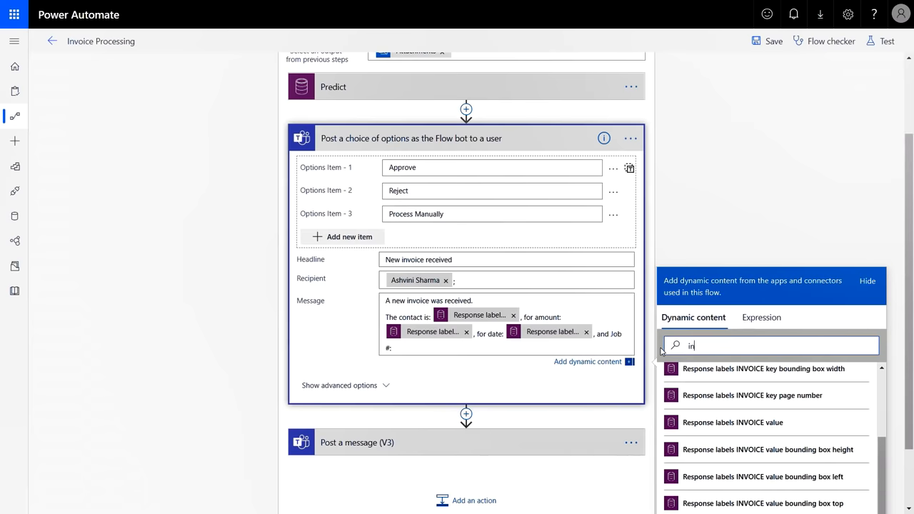
{"action": "left_click", "coordinate": [728, 446]}
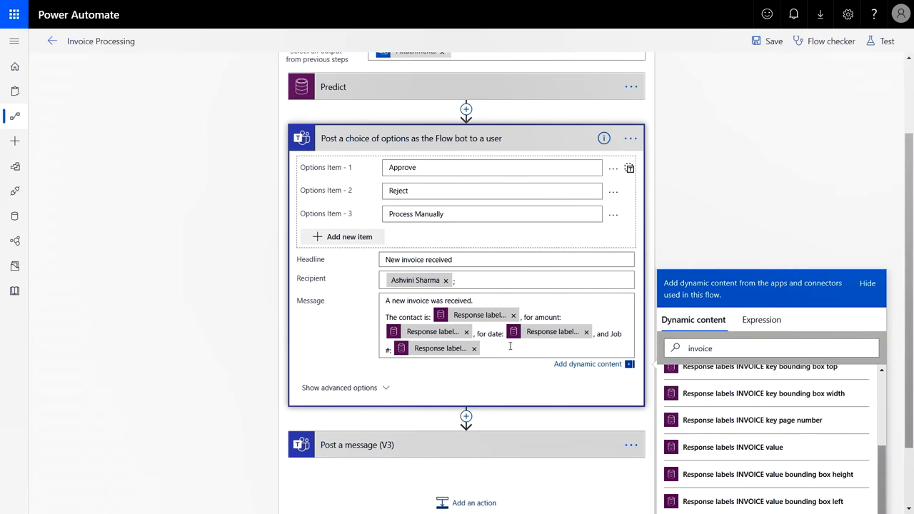
{"action": "type", "text": "."}
{"action": "key", "text": "Return"}
{"action": "type", "text": "Would you like to approve this invoice?"}
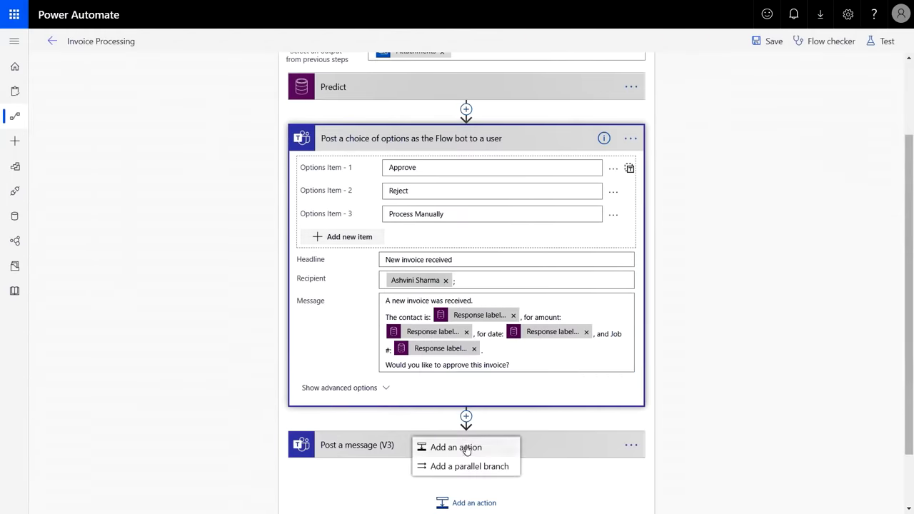
{"action": "left_click", "coordinate": [456, 447]}
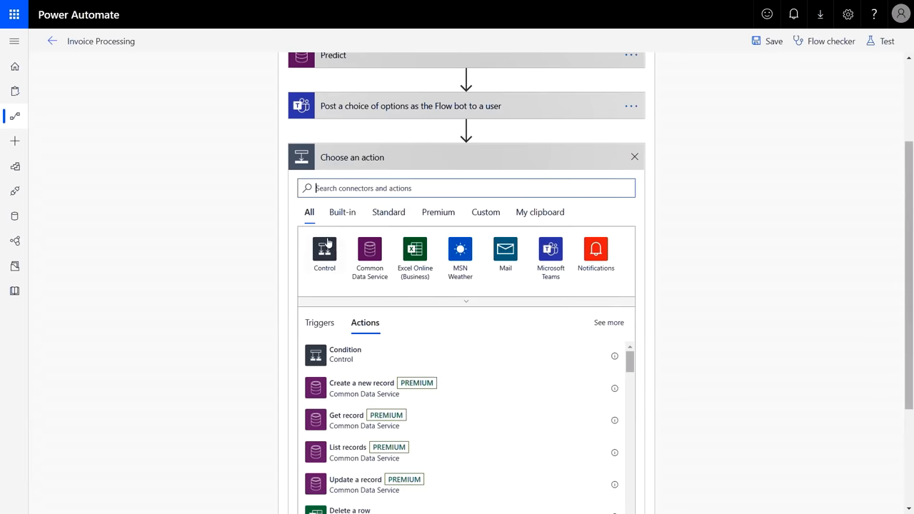
Step: Add a Control Switch step branching on the chosen option and review its Approve case
{"action": "left_click", "coordinate": [325, 248]}
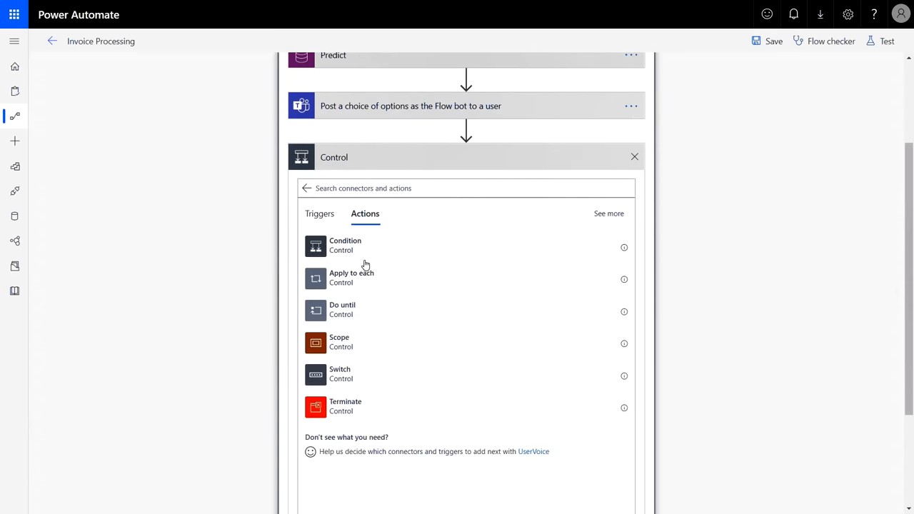
{"action": "left_click", "coordinate": [366, 373]}
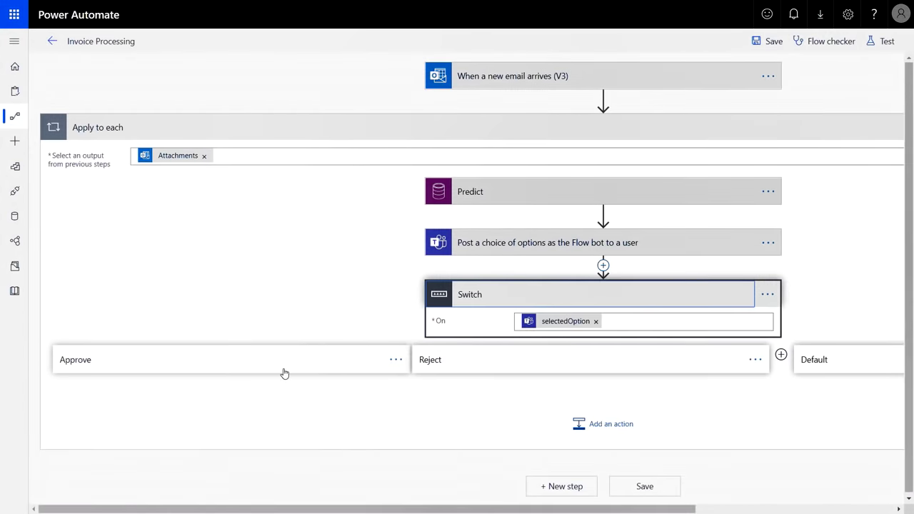
{"action": "left_click", "coordinate": [288, 369]}
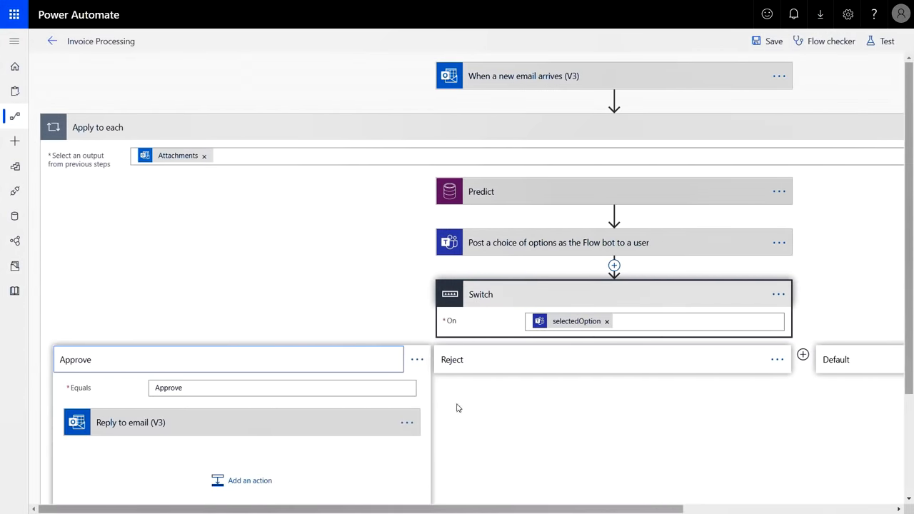
Step: Review the Reject and Default cases of the Switch before returning to My flows
{"action": "left_click", "coordinate": [512, 368]}
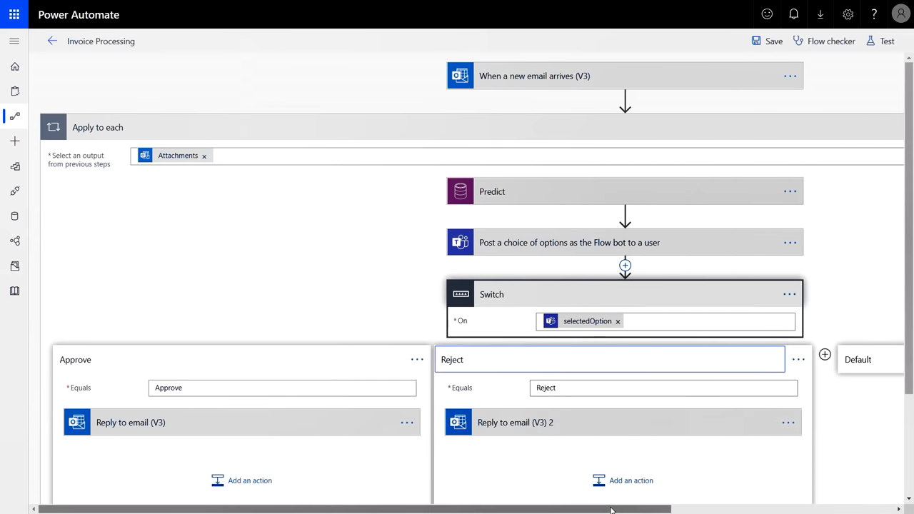
{"action": "left_click_drag", "start_coordinate": [429, 509], "coordinate": [614, 508]}
{"action": "left_click", "coordinate": [674, 364]}
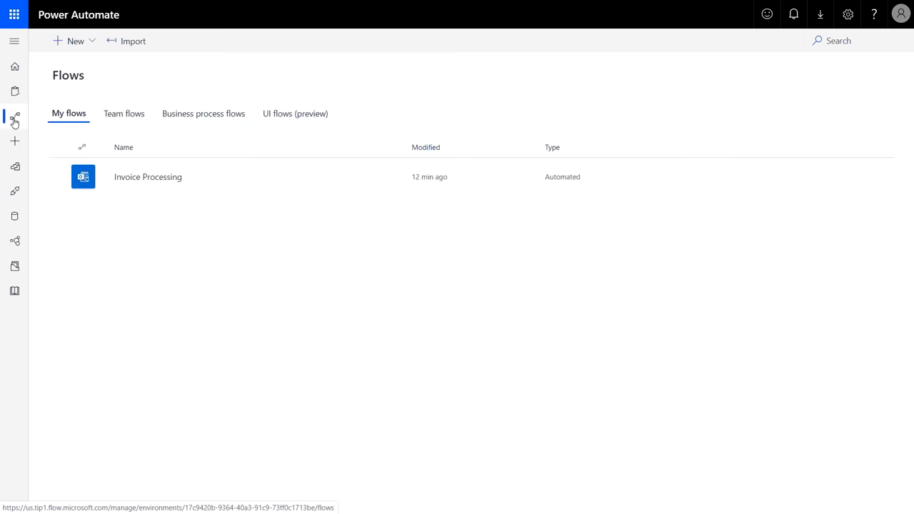
Step: Create a Desktop app UI flow named 'Enter invoice information' and reach its input setup
{"action": "left_click", "coordinate": [289, 115]}
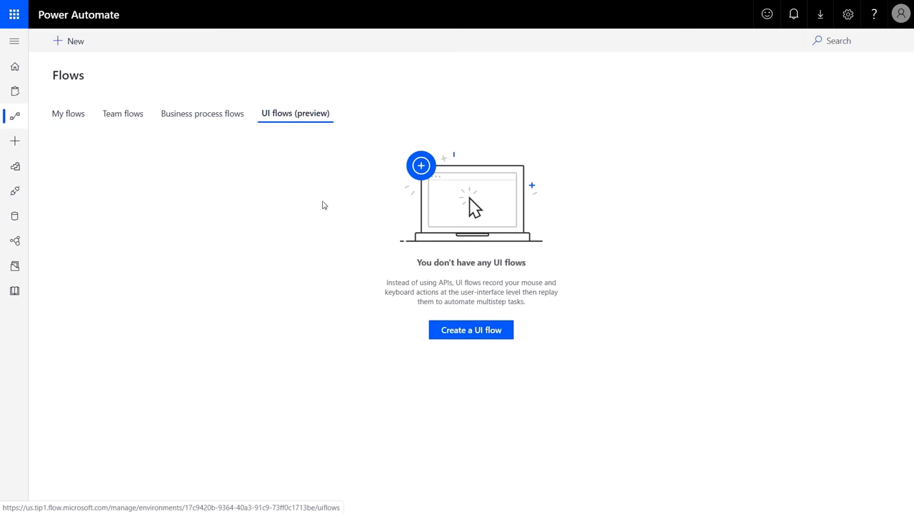
{"action": "left_click", "coordinate": [449, 334]}
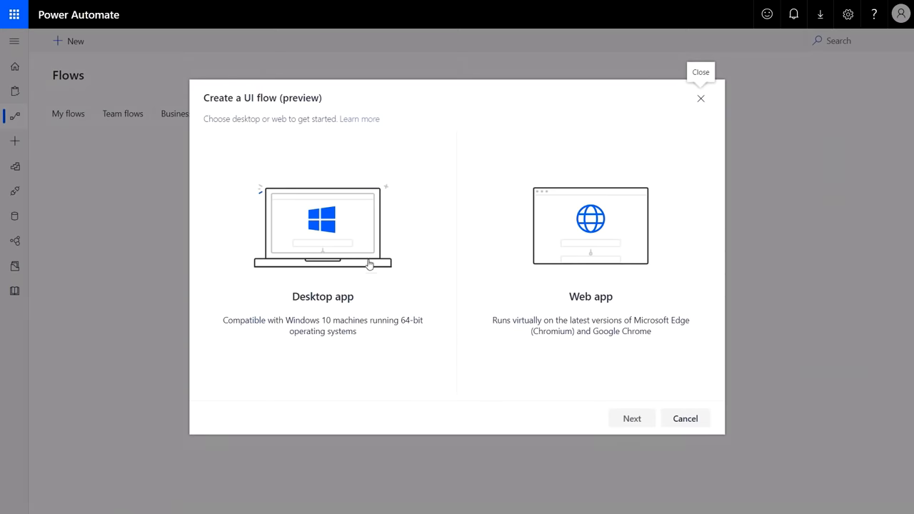
{"action": "left_click", "coordinate": [327, 237]}
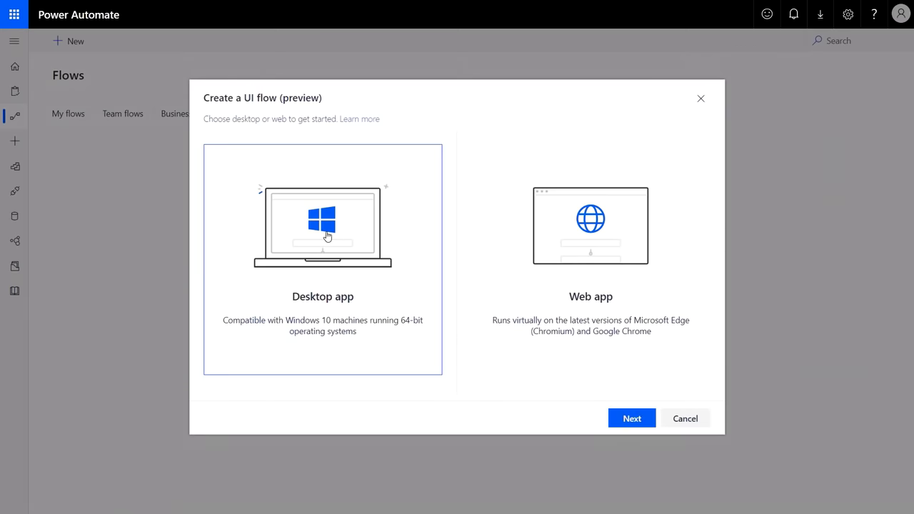
{"action": "left_click", "coordinate": [628, 420]}
{"action": "type", "text": "Enter invoice information"}
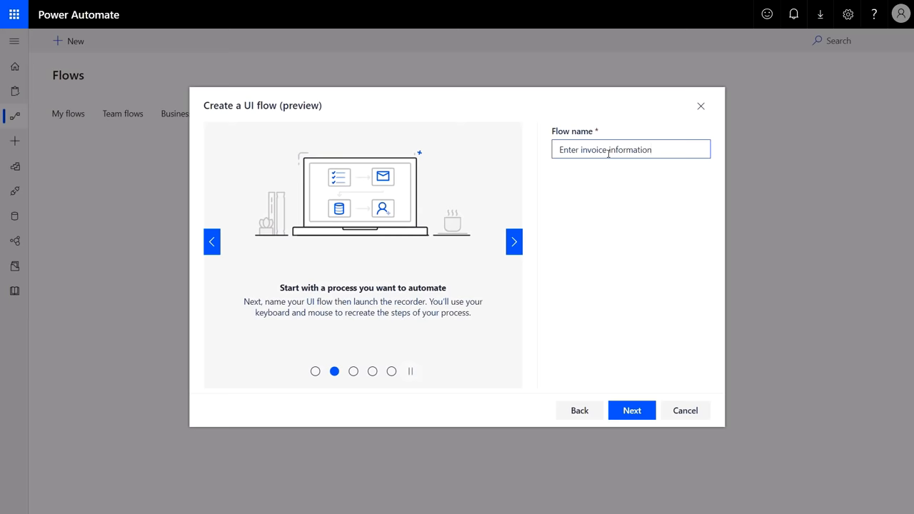
{"action": "left_click", "coordinate": [632, 410]}
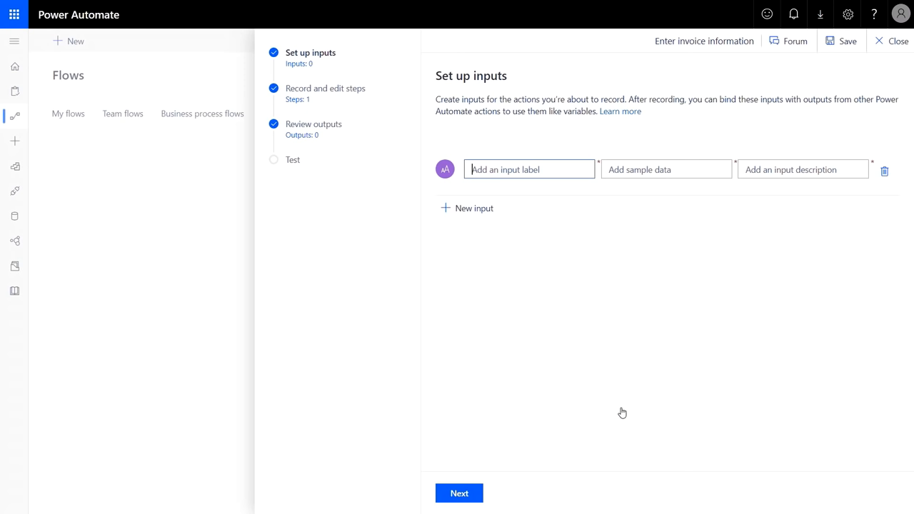
{"action": "type", "text": "Invoice #"}
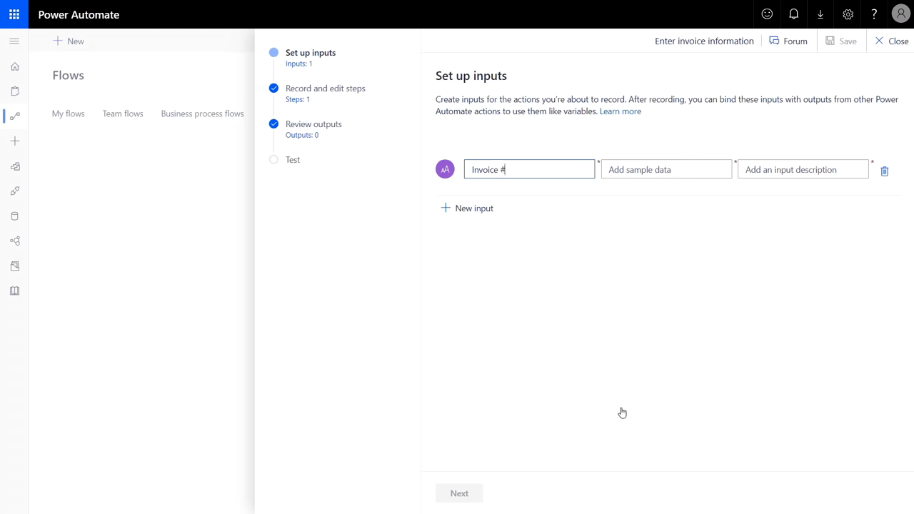
Step: Enter sample data and descriptions for the Invoice #, Contact, Total Amount and Date inputs, then launch the recorder
{"action": "key", "text": "Tab"}
{"action": "type", "text": "1"}
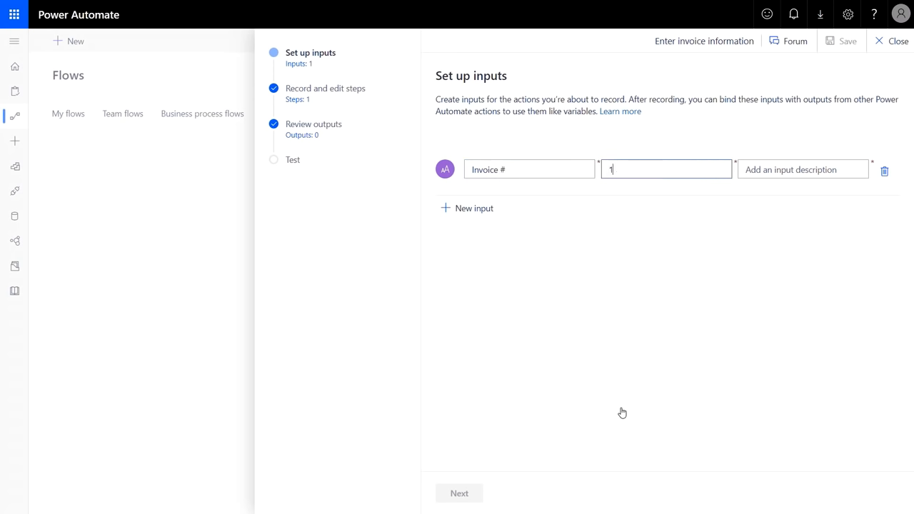
{"action": "type", "text": "234"}
{"action": "key", "text": "Tab"}
{"action": "type", "text": "Inv"}
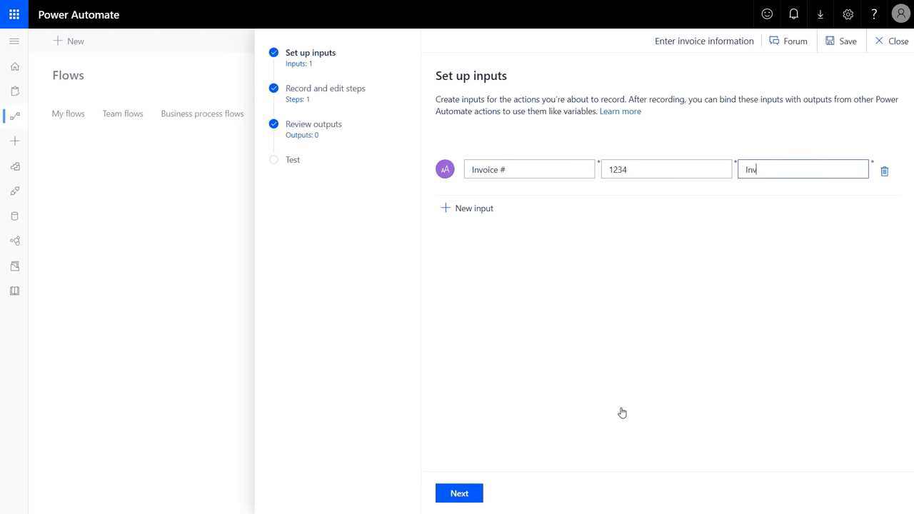
{"action": "type", "text": "oice number"}
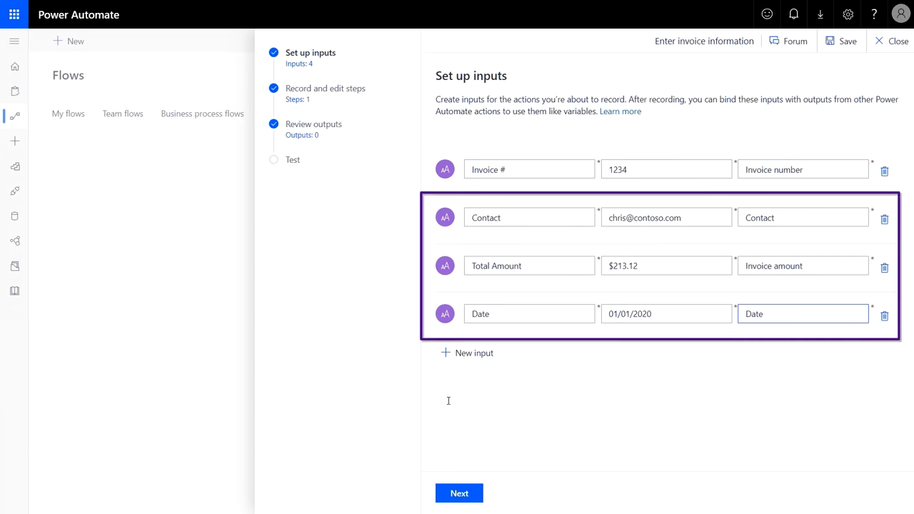
{"action": "left_click", "coordinate": [459, 492]}
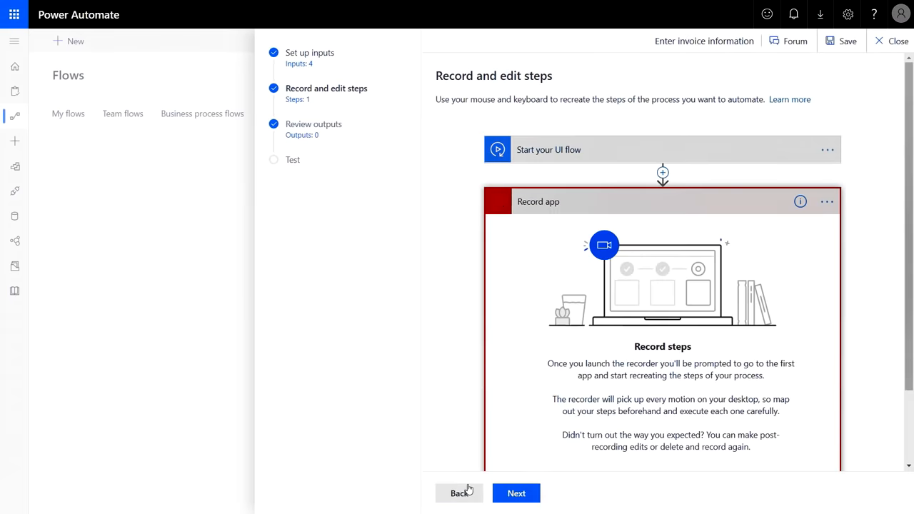
{"action": "scroll", "coordinate": [643, 322], "scroll_direction": "down", "scroll_amount": 2}
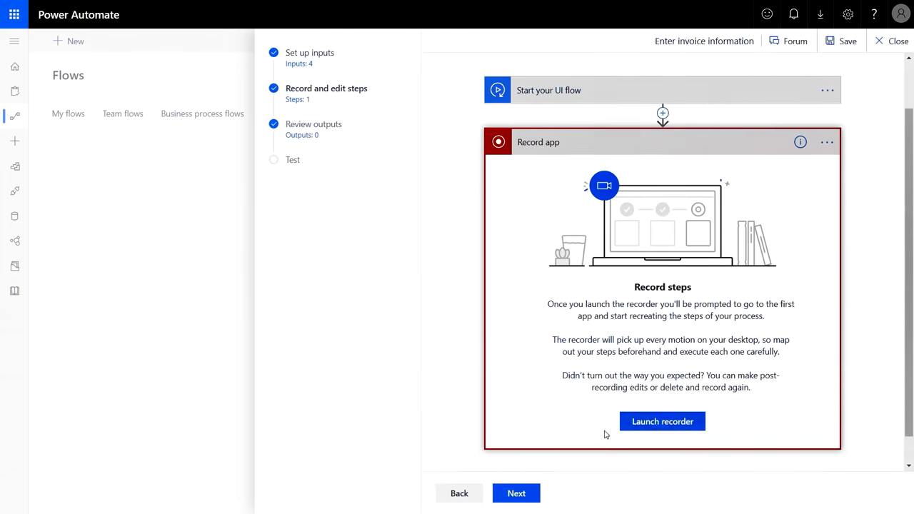
{"action": "left_click", "coordinate": [660, 423]}
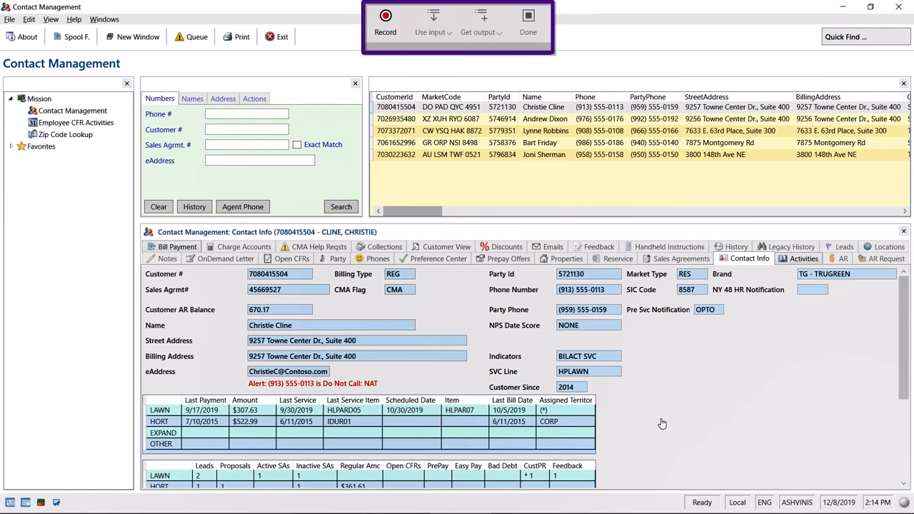
Step: Record filling eAddress with the Contact input and searching for the customer's record
{"action": "left_click", "coordinate": [385, 23]}
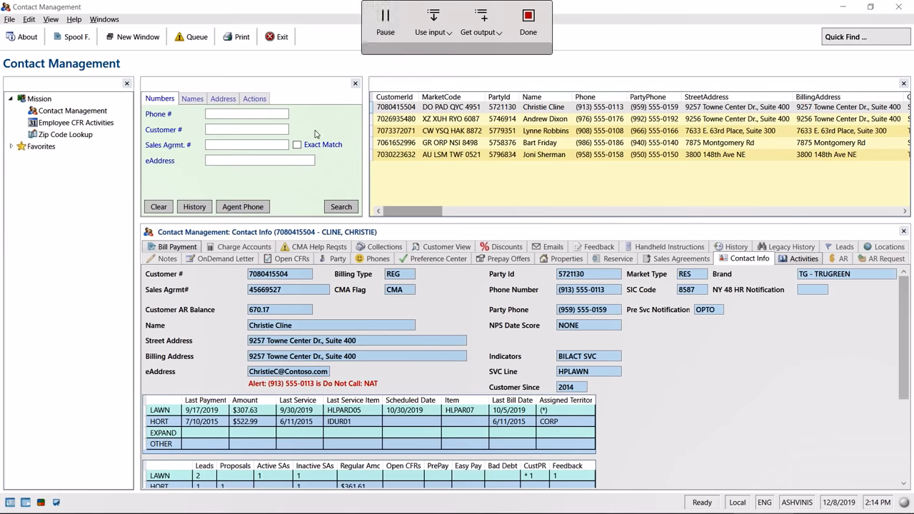
{"action": "left_click", "coordinate": [283, 163]}
{"action": "left_click", "coordinate": [434, 32]}
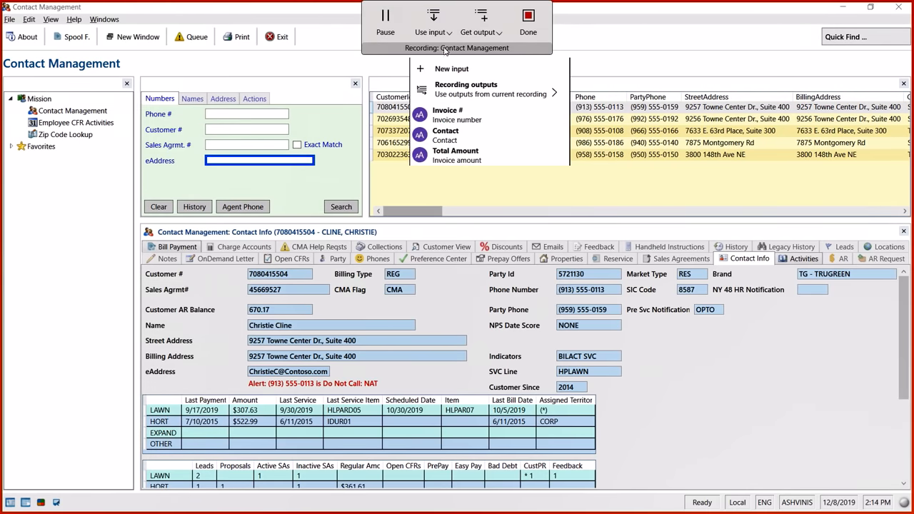
{"action": "left_click", "coordinate": [449, 135]}
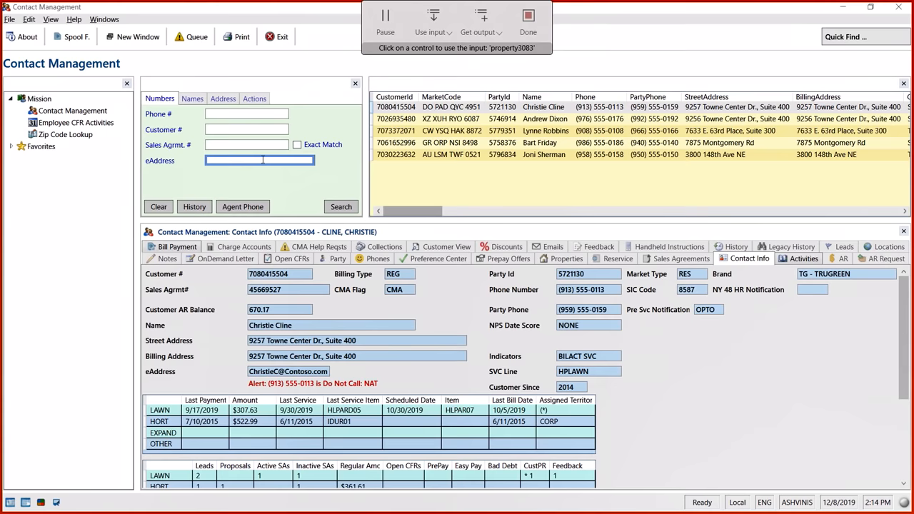
{"action": "left_click", "coordinate": [285, 160]}
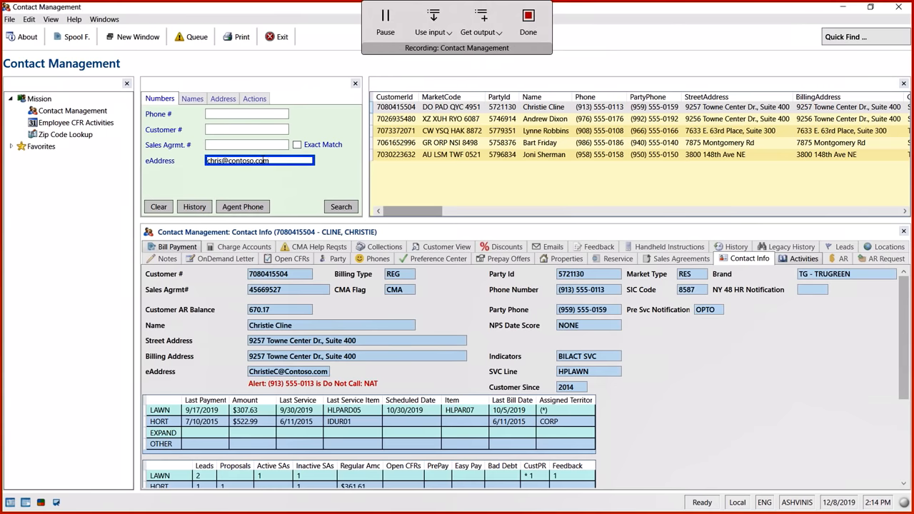
{"action": "left_click", "coordinate": [342, 207]}
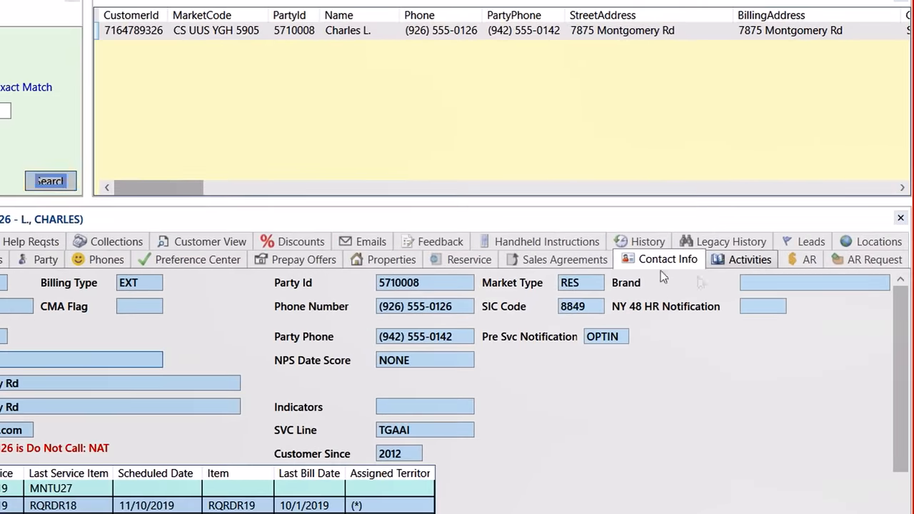
Step: Open the customer's Activities page and start a New Job entry
{"action": "left_click", "coordinate": [743, 259]}
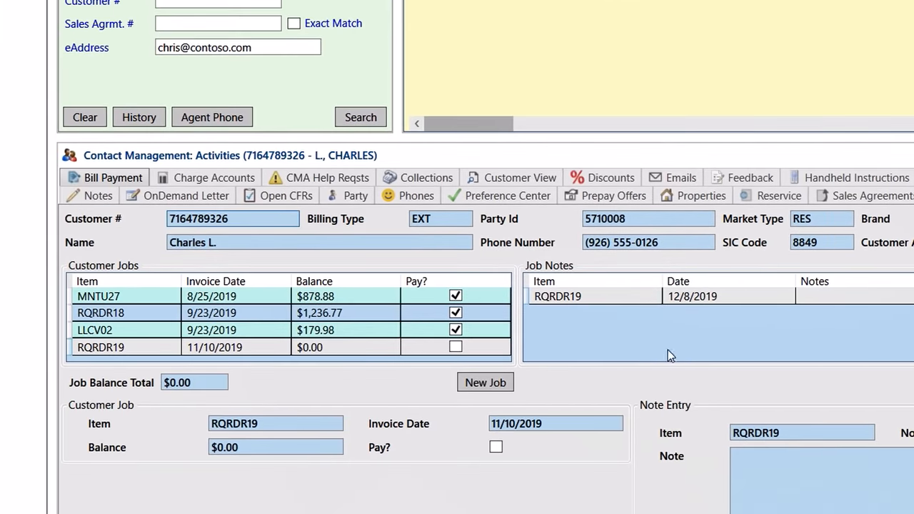
{"action": "left_click", "coordinate": [489, 385]}
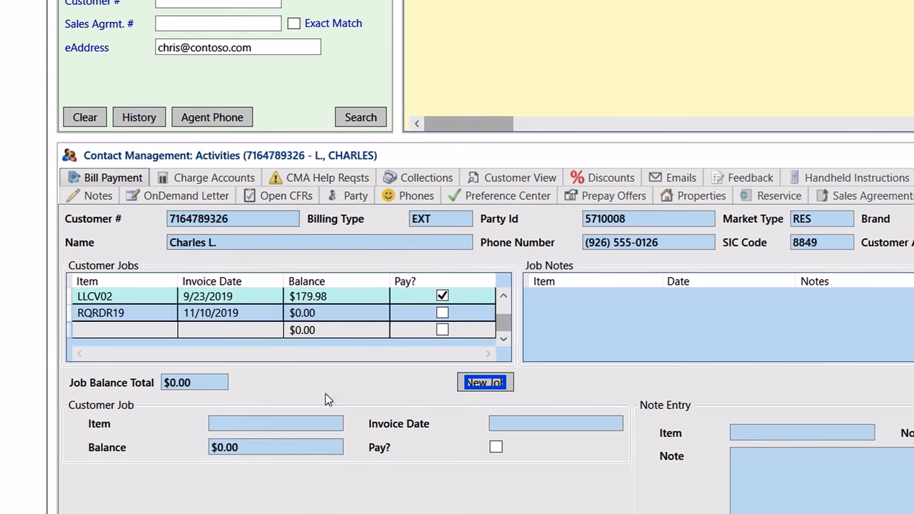
Step: Map the Invoice # flow input to the job Item and the Date input to Invoice Date
{"action": "left_click", "coordinate": [276, 423]}
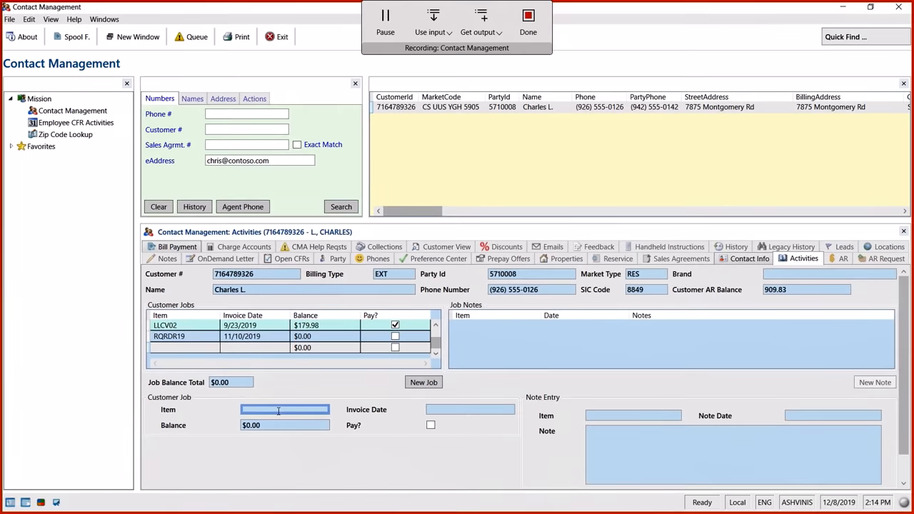
{"action": "left_click", "coordinate": [434, 29]}
{"action": "left_click", "coordinate": [464, 129]}
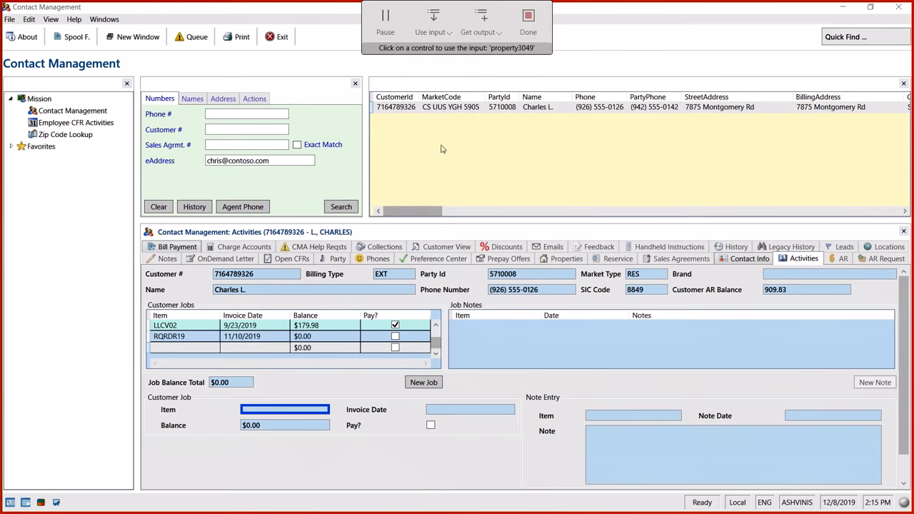
{"action": "left_click", "coordinate": [300, 409]}
{"action": "left_click", "coordinate": [434, 28]}
{"action": "left_click", "coordinate": [443, 86]}
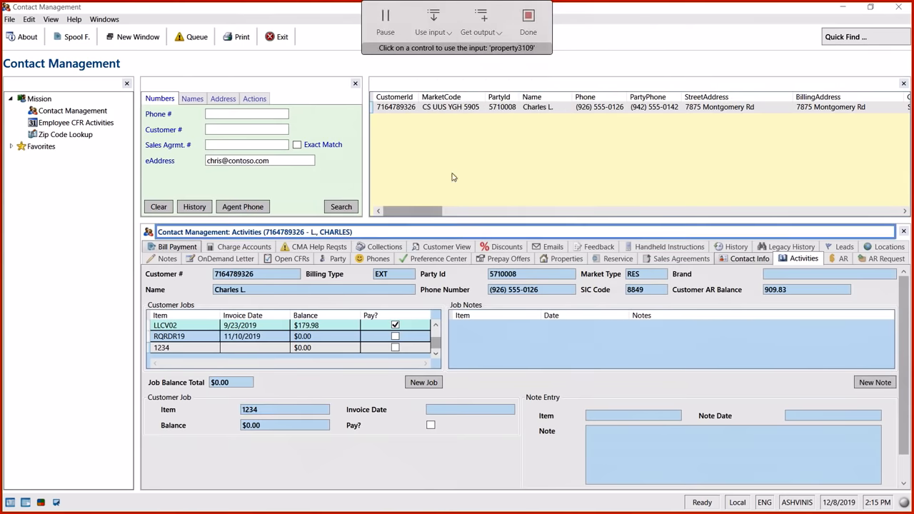
{"action": "left_click", "coordinate": [477, 408]}
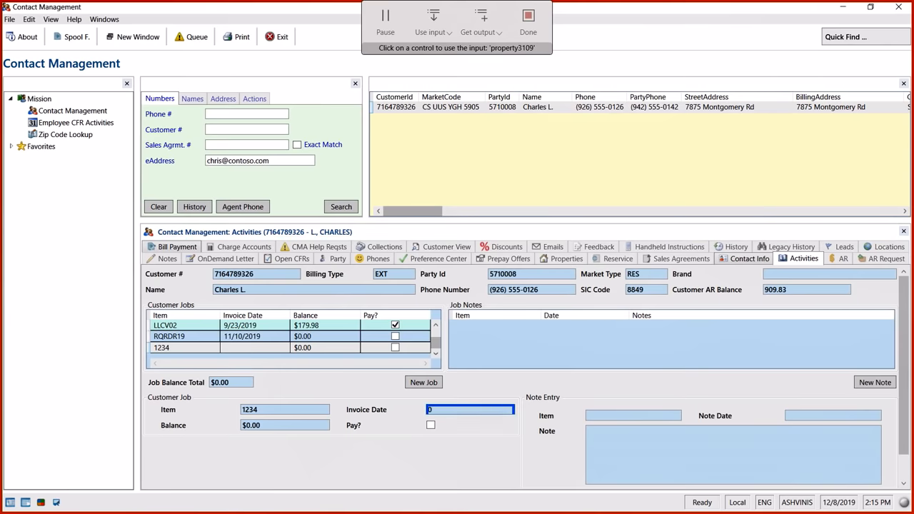
Step: Clear Balance, map a flow input to it ($213.12), save the job and close Contact Management
{"action": "left_click", "coordinate": [292, 425]}
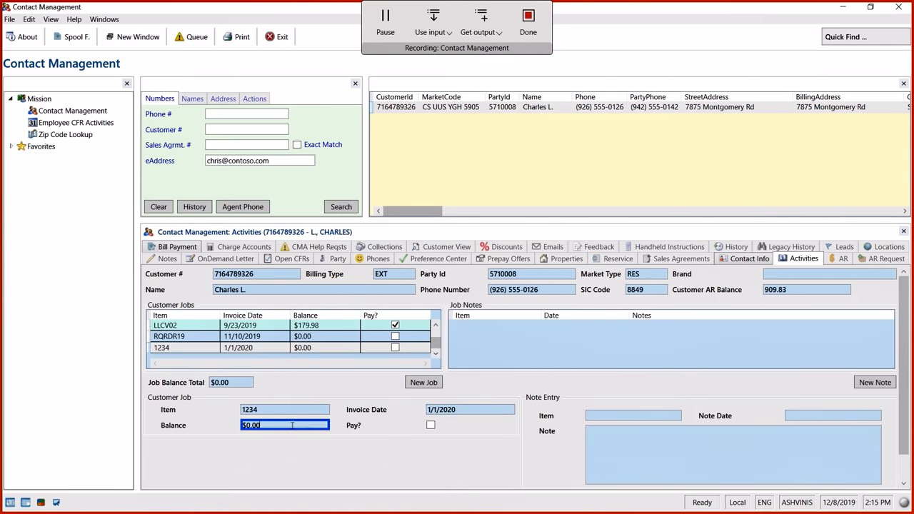
{"action": "key", "text": "BackSpace"}
{"action": "left_click", "coordinate": [433, 32]}
{"action": "left_click", "coordinate": [470, 158]}
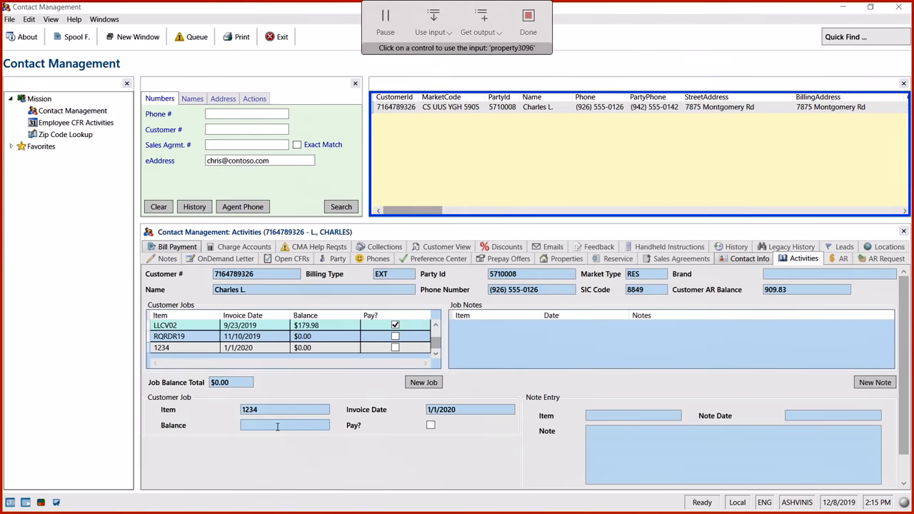
{"action": "left_click", "coordinate": [277, 425]}
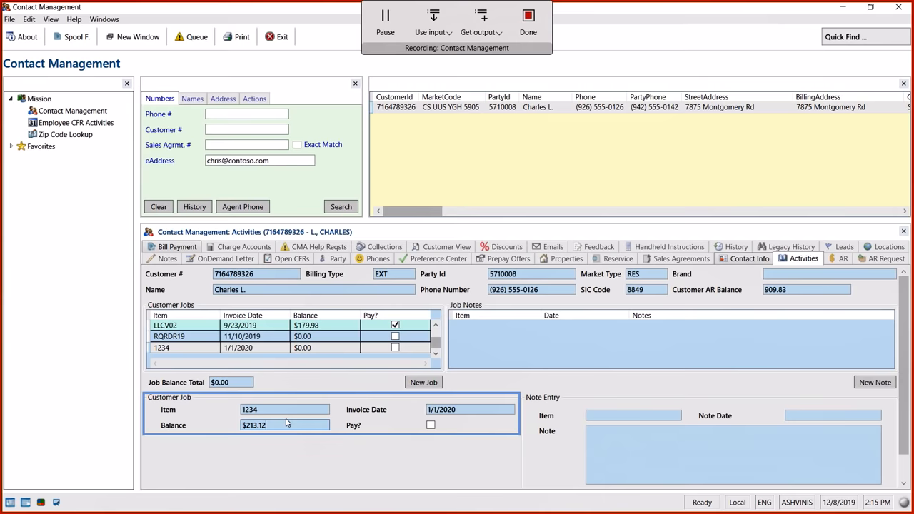
{"action": "scroll", "coordinate": [286, 424], "scroll_direction": "down", "scroll_amount": 1}
{"action": "left_click", "coordinate": [875, 471]}
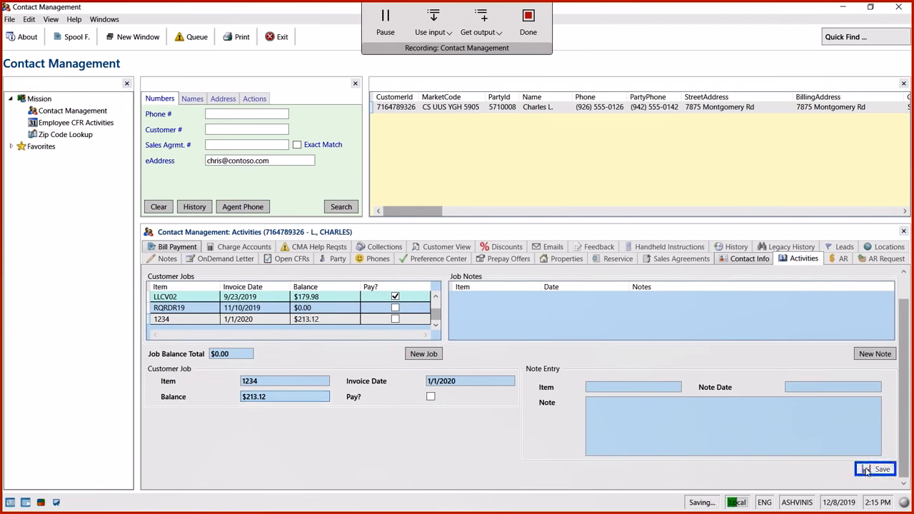
{"action": "left_click", "coordinate": [901, 8]}
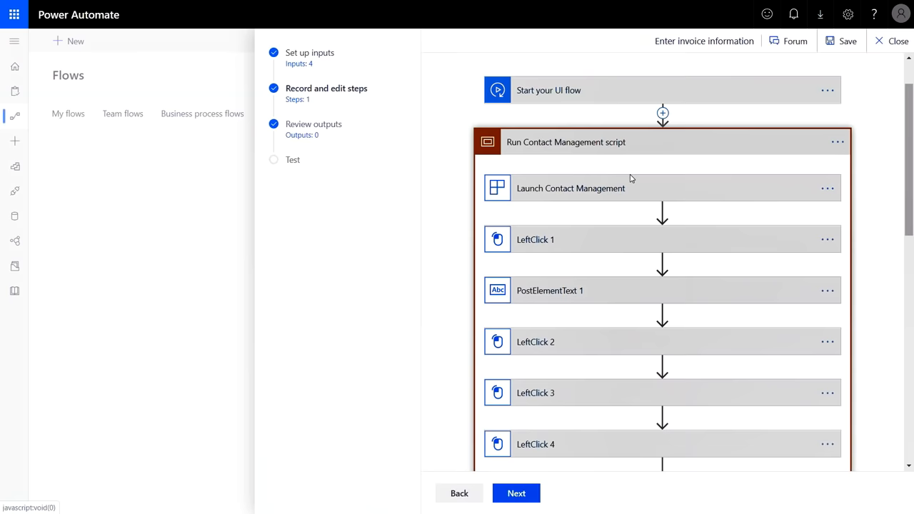
Step: Inspect the recorded LeftClick 1 and PostElementText 1 steps' screenshots and values
{"action": "left_click", "coordinate": [593, 244]}
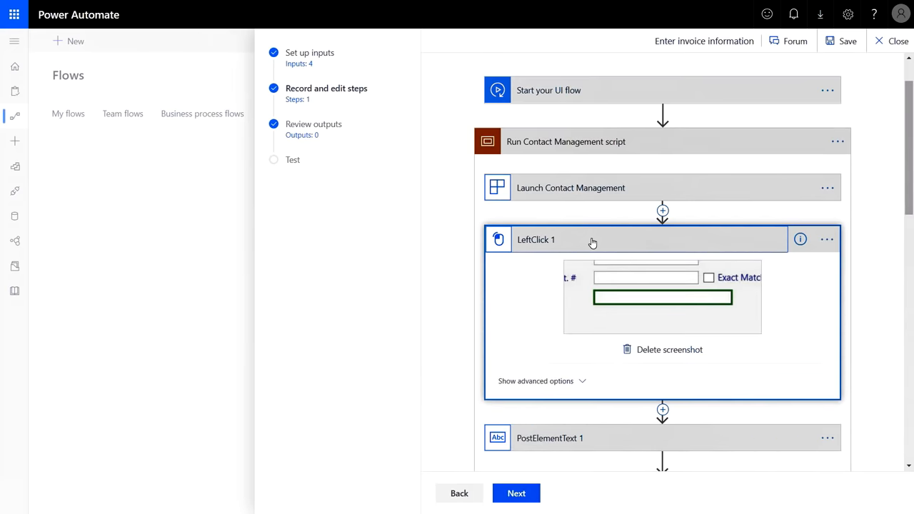
{"action": "scroll", "coordinate": [593, 250], "scroll_direction": "down", "scroll_amount": 3}
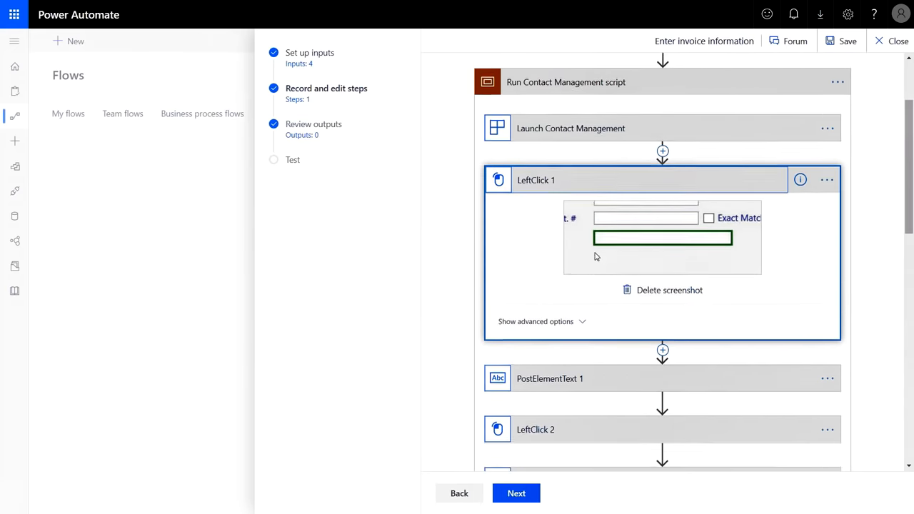
{"action": "scroll", "coordinate": [593, 250], "scroll_direction": "down", "scroll_amount": 2}
{"action": "left_click", "coordinate": [575, 322]}
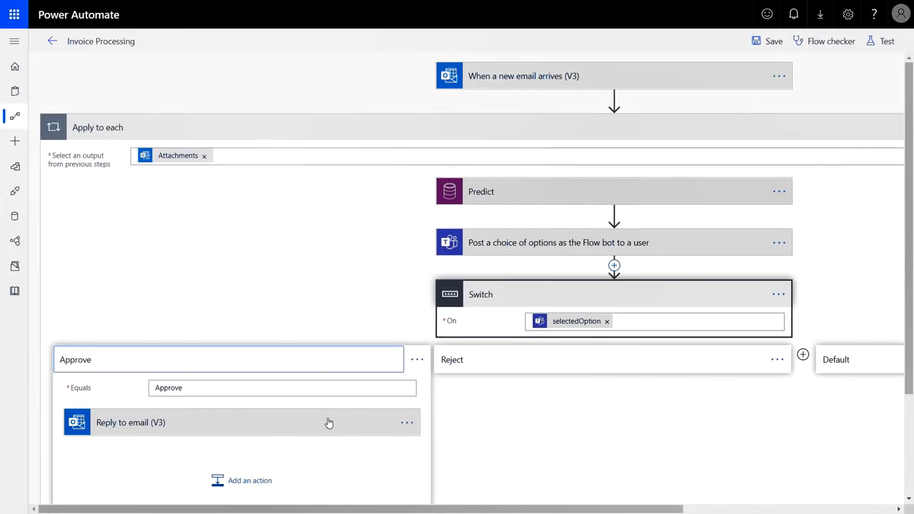
Step: Add a UI flows 'Run a UI flow for desktop' action after Reply to email in the Approve branch
{"action": "left_click", "coordinate": [247, 480]}
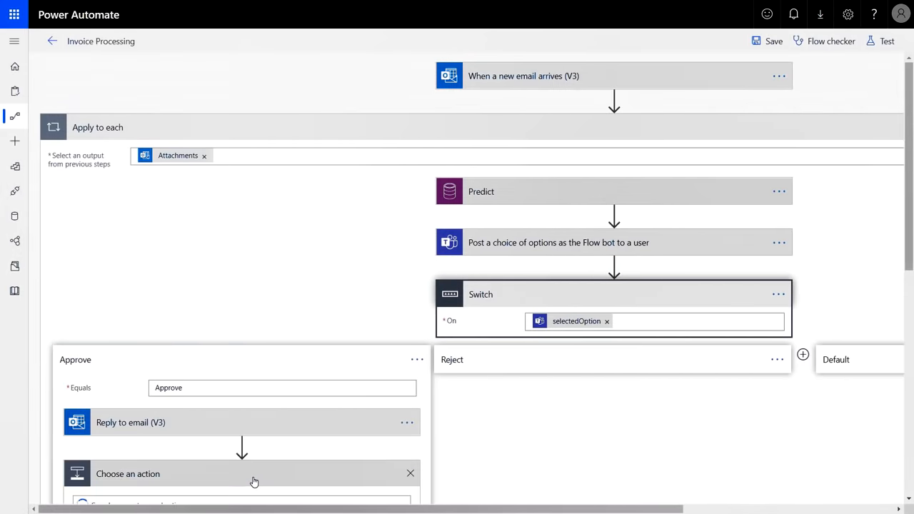
{"action": "scroll", "coordinate": [518, 414], "scroll_direction": "down", "scroll_amount": 3}
{"action": "scroll", "coordinate": [519, 414], "scroll_direction": "down", "scroll_amount": 3}
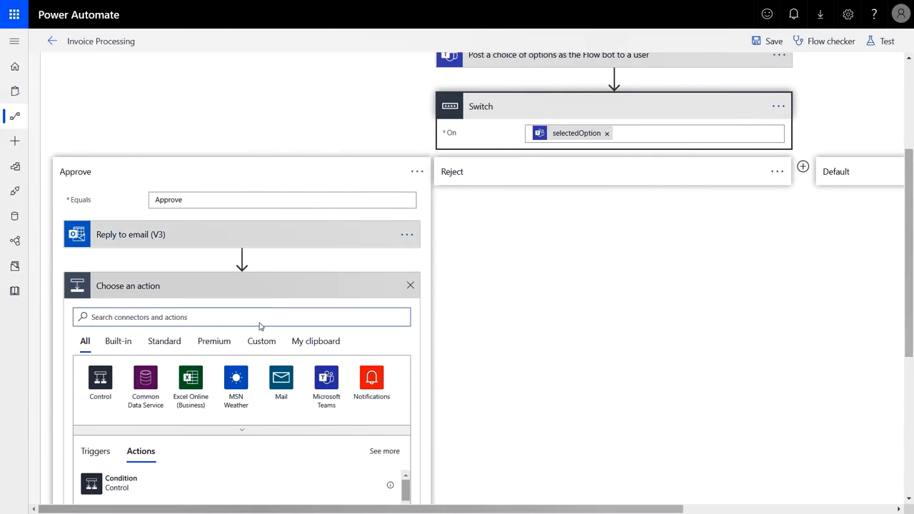
{"action": "type", "text": "u"}
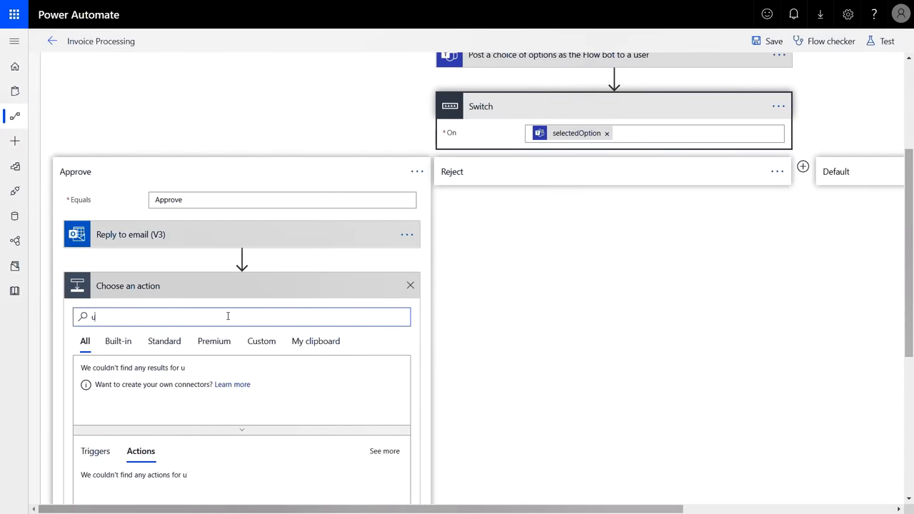
{"action": "type", "text": "i flow"}
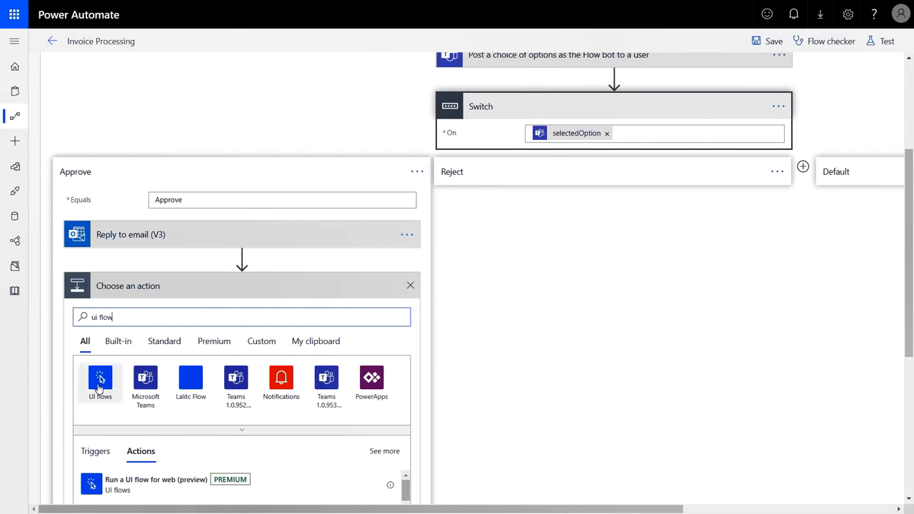
{"action": "left_click", "coordinate": [100, 377]}
{"action": "left_click", "coordinate": [159, 386]}
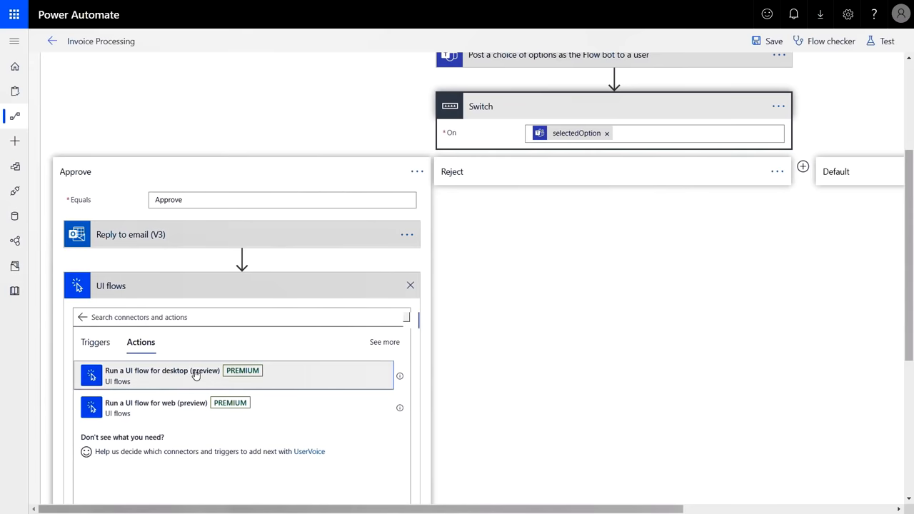
{"action": "left_click", "coordinate": [196, 375]}
Step: Start adding a new UI flows connection, cancel it, and confirm the step's existing connection
{"action": "left_click", "coordinate": [405, 285]}
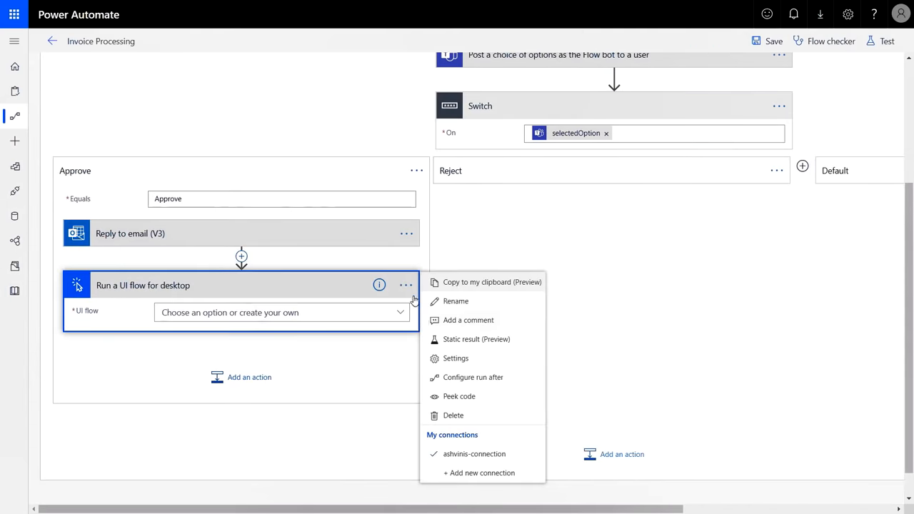
{"action": "left_click", "coordinate": [471, 474]}
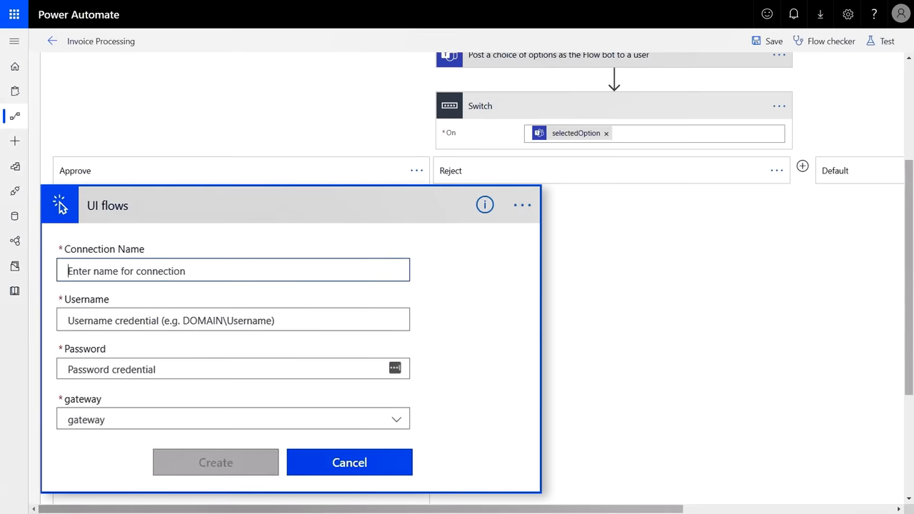
{"action": "left_click", "coordinate": [363, 472]}
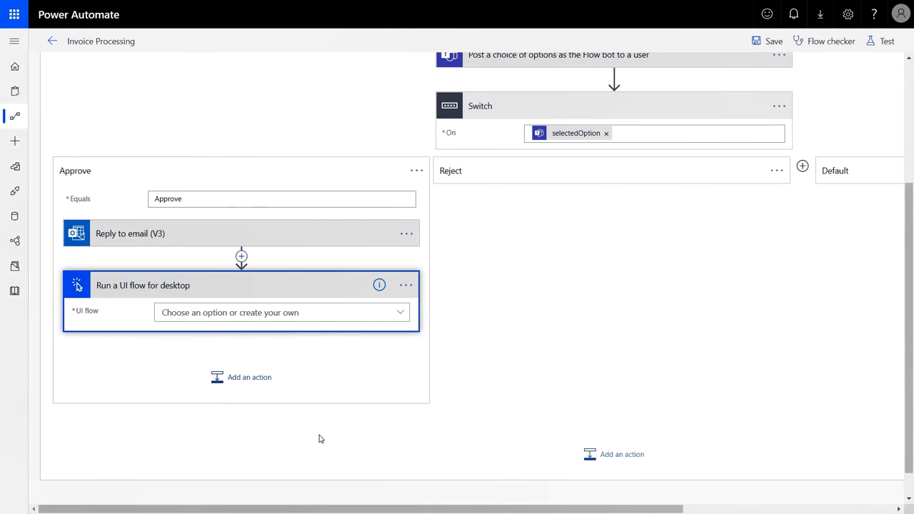
{"action": "left_click", "coordinate": [406, 284]}
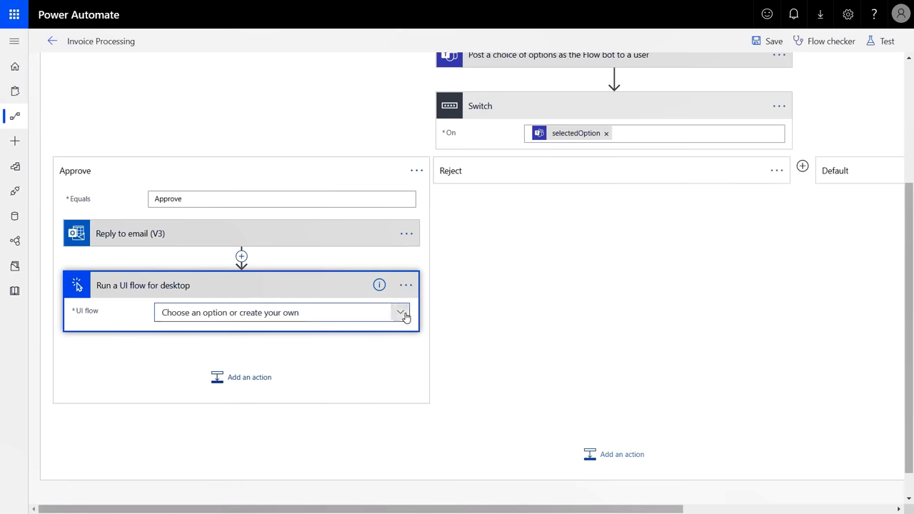
Step: Select the Enter invoice information UI flow and feed Invoice # from the predicted INVOICE label
{"action": "left_click", "coordinate": [405, 317]}
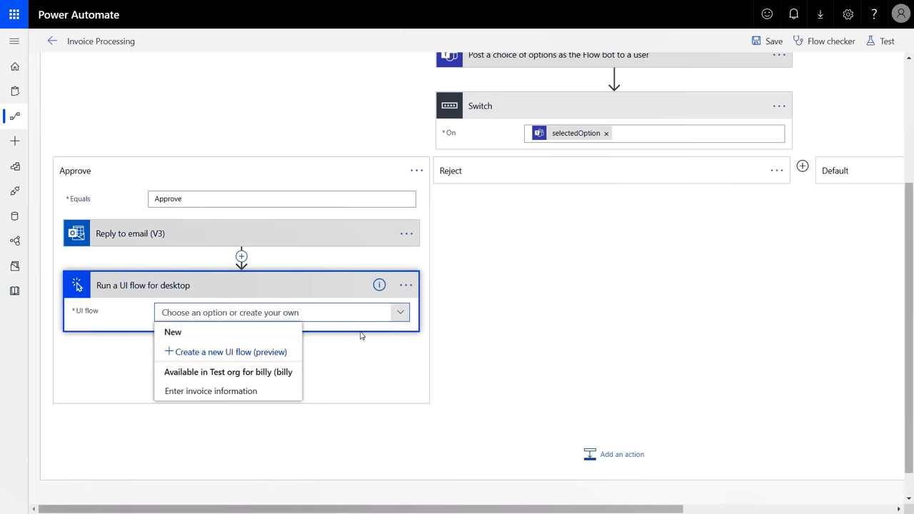
{"action": "left_click", "coordinate": [254, 395]}
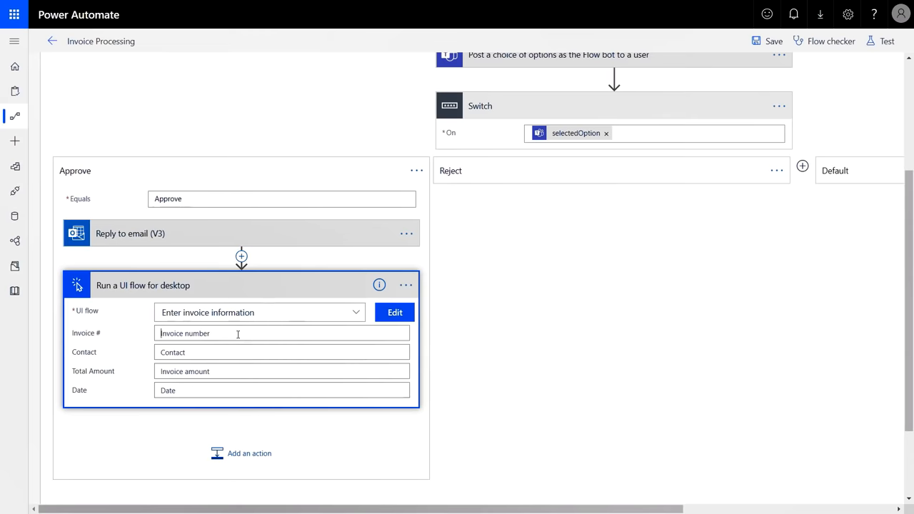
{"action": "left_click", "coordinate": [237, 334]}
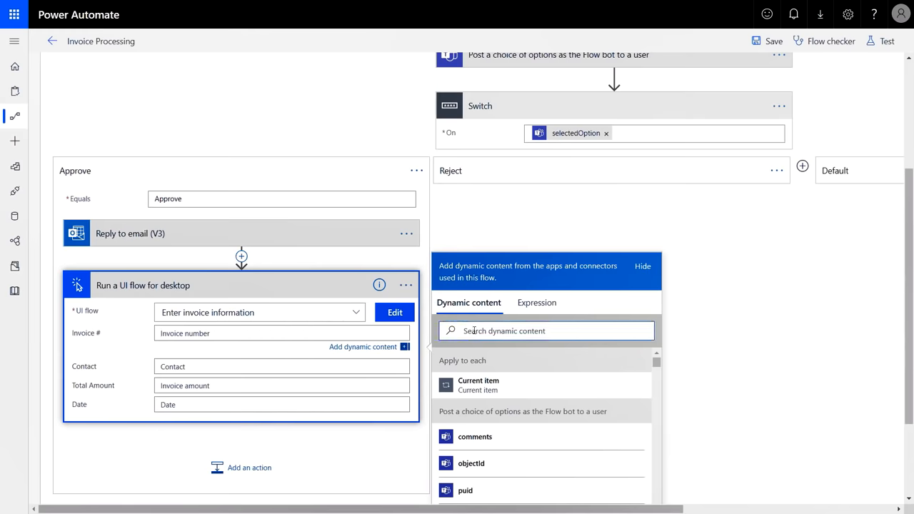
{"action": "type", "text": "invoice"}
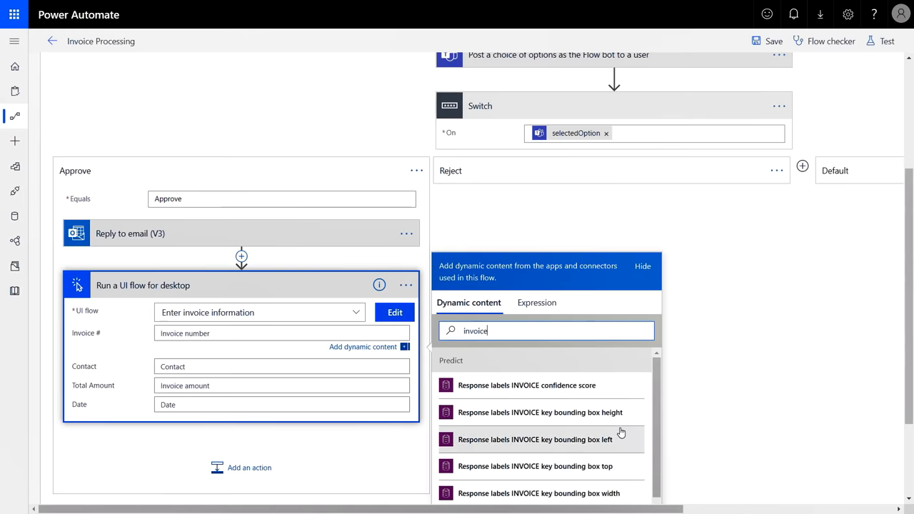
{"action": "scroll", "coordinate": [571, 428], "scroll_direction": "down", "scroll_amount": 2}
{"action": "scroll", "coordinate": [564, 457], "scroll_direction": "down", "scroll_amount": 2}
{"action": "left_click", "coordinate": [537, 429]}
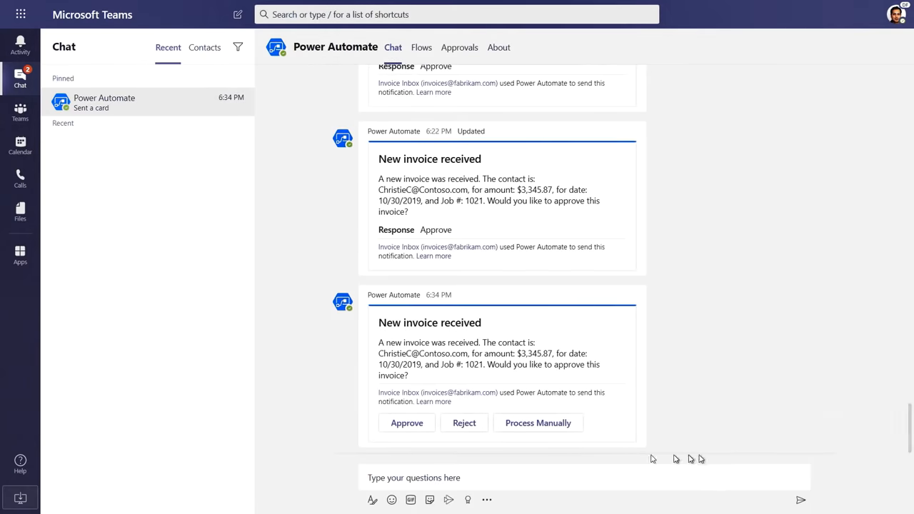
{"action": "mouse_move", "coordinate": [502, 367]}
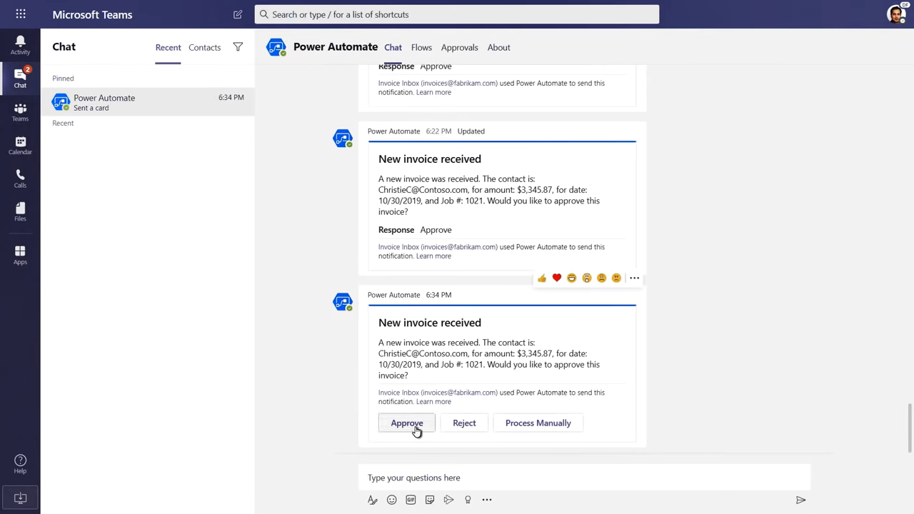
Step: Approve the new $3,345.87 invoice card in Teams and submit the response
{"action": "left_click", "coordinate": [407, 423]}
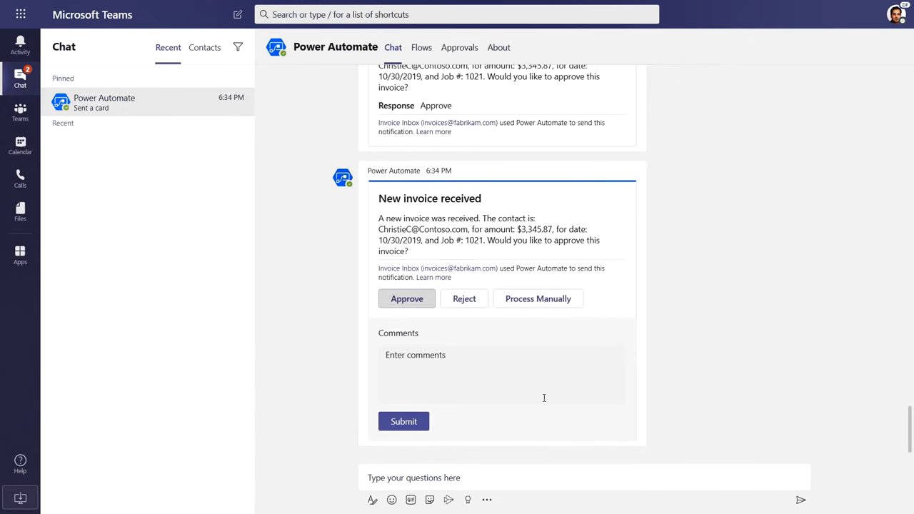
{"action": "mouse_move", "coordinate": [502, 303]}
{"action": "left_click", "coordinate": [409, 421]}
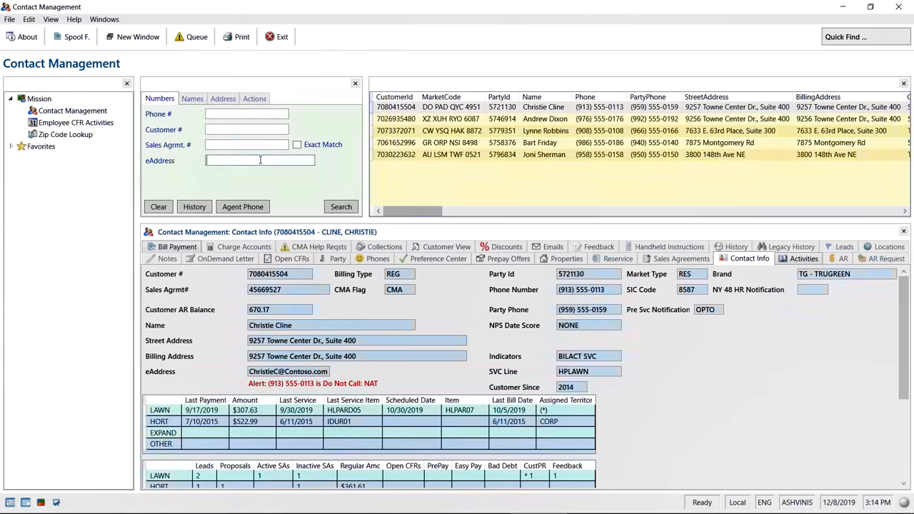
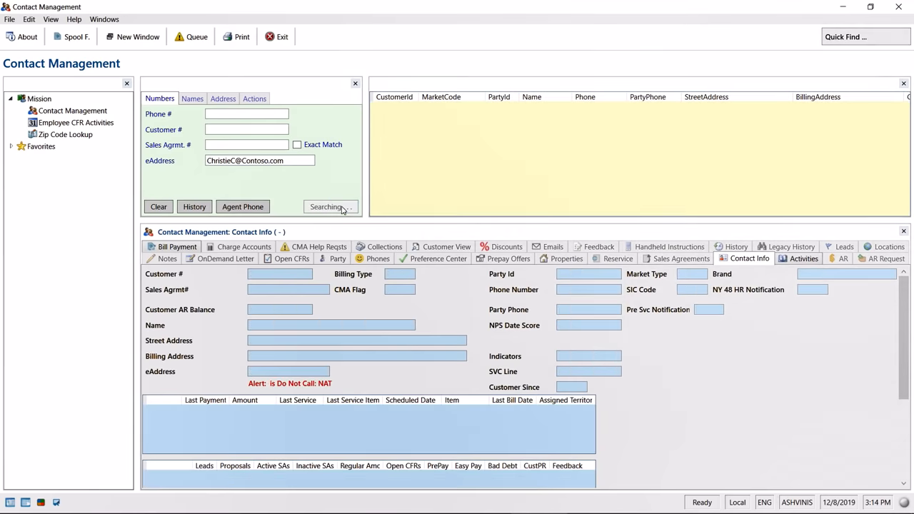
Step: Let the UI flow fill job 1021 with Invoice Date 10/30/2019 and Balance 3345.87
{"action": "left_click", "coordinate": [423, 382]}
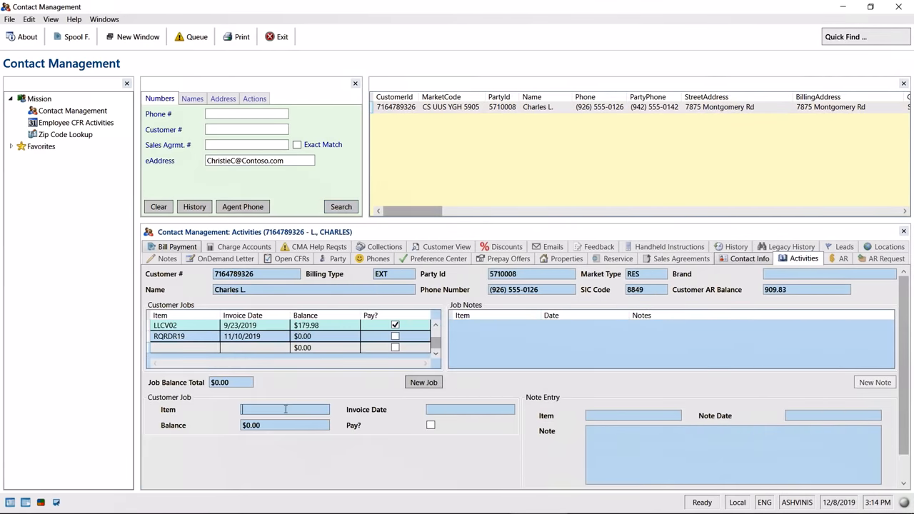
{"action": "type", "text": "1021"}
{"action": "left_click", "coordinate": [470, 409]}
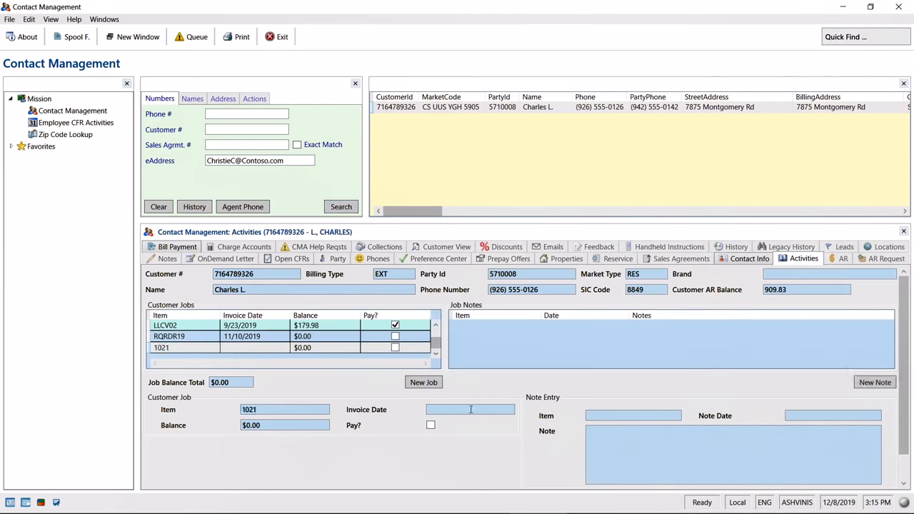
{"action": "type", "text": "10/30/2019"}
{"action": "left_click", "coordinate": [285, 425]}
{"action": "type", "text": "3345.87"}
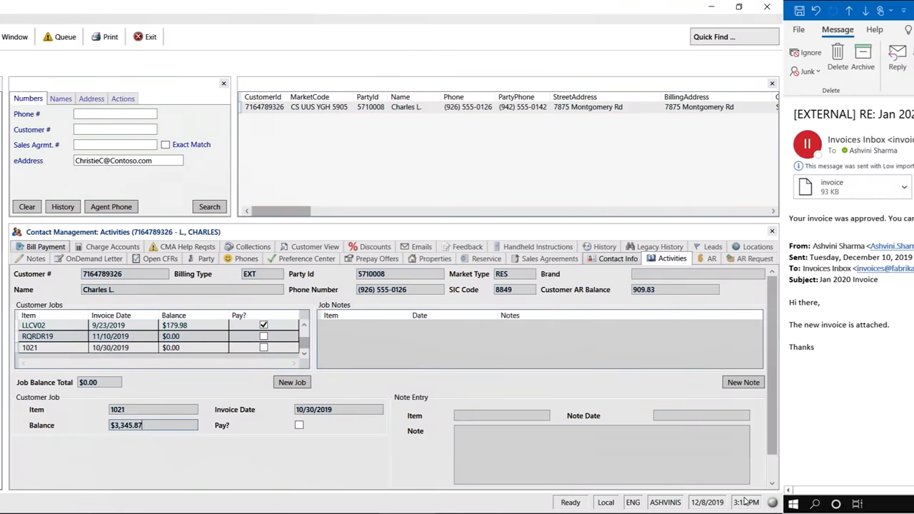